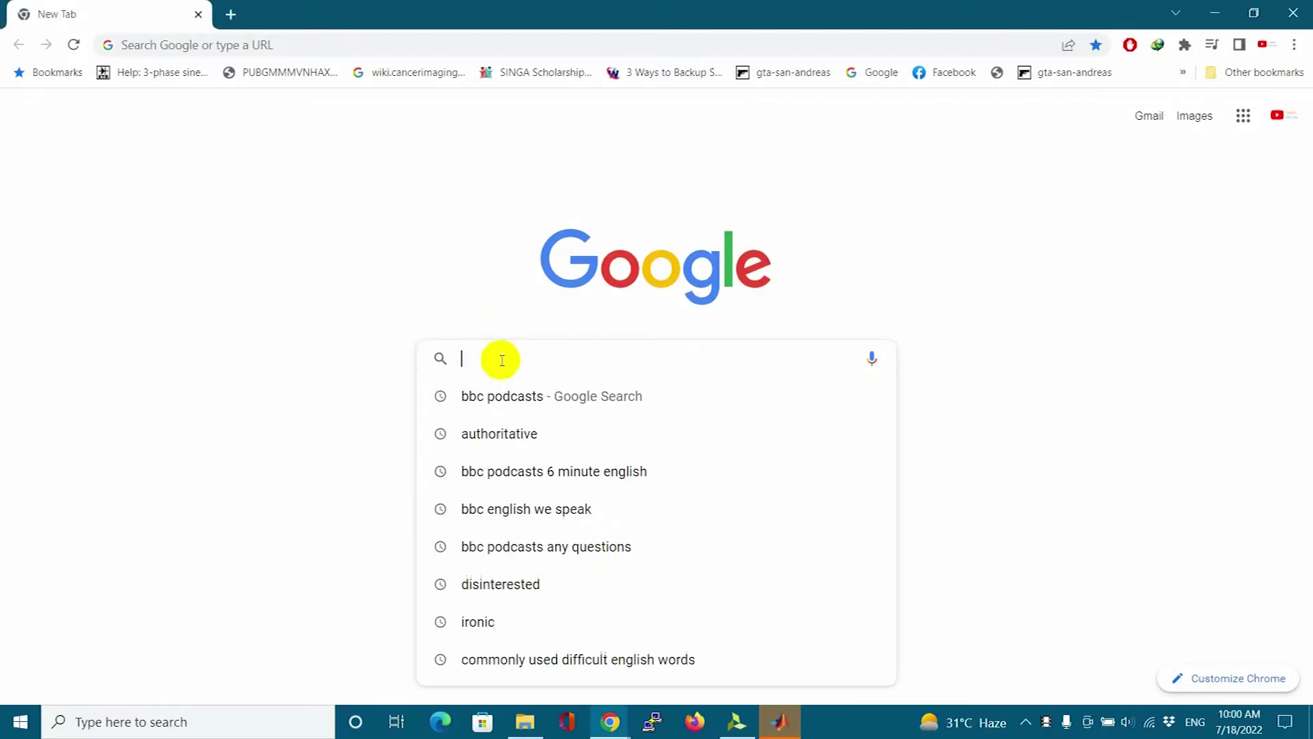
Search Google for 'msmg toolkit' using the suggested search term.
{"action": "type", "text": "M"}
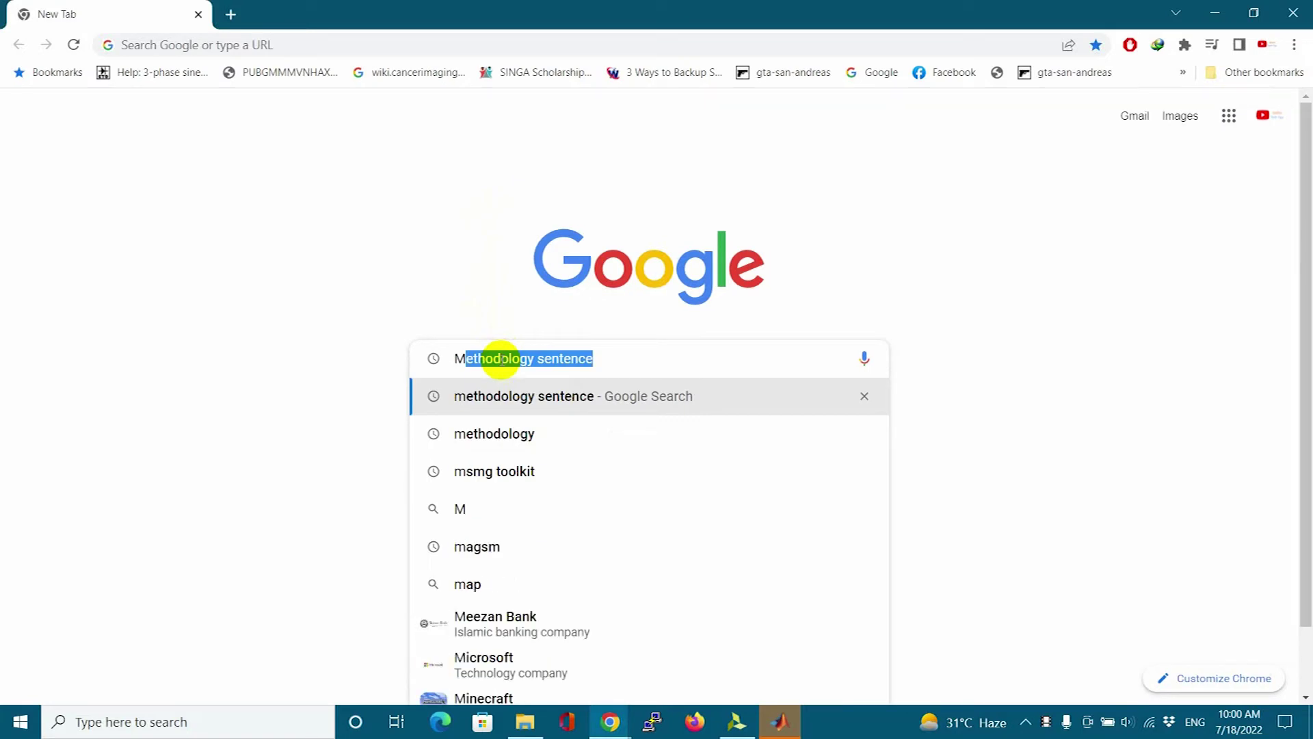
{"action": "type", "text": "SG"}
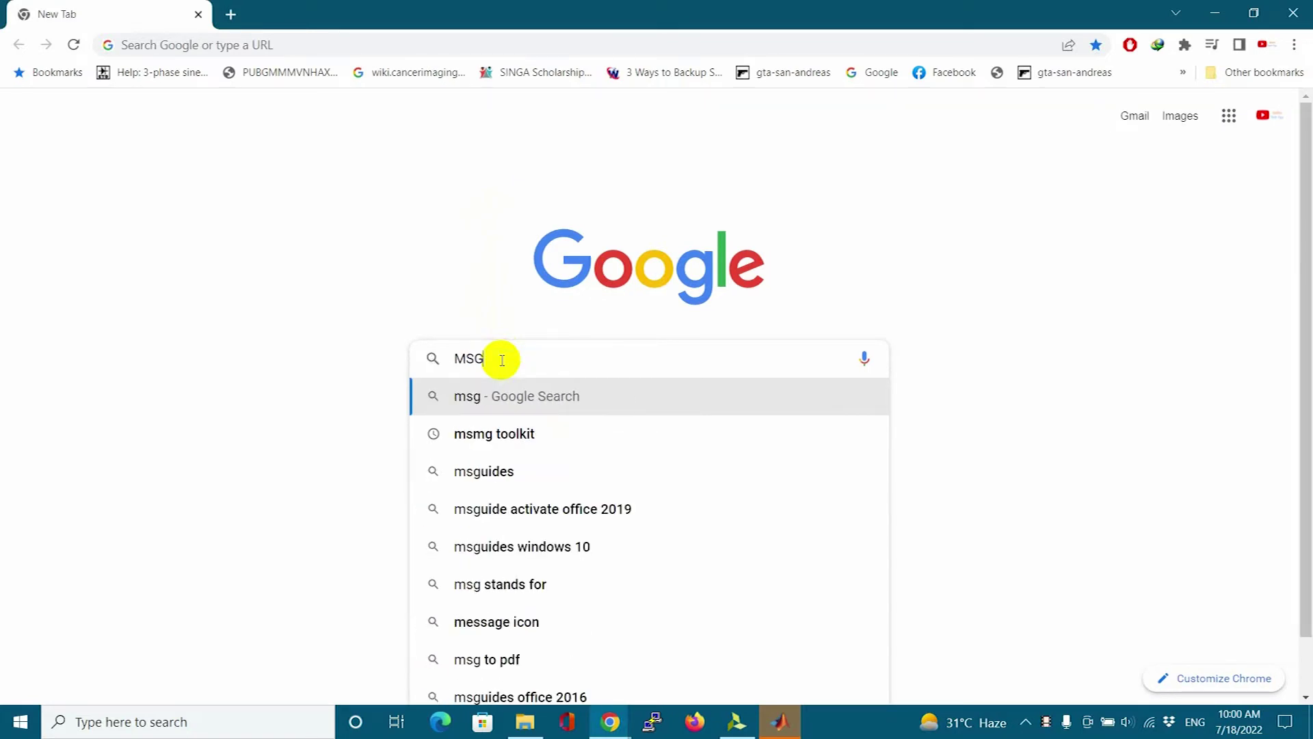
{"action": "key", "text": "Down"}
{"action": "key", "text": "Return"}
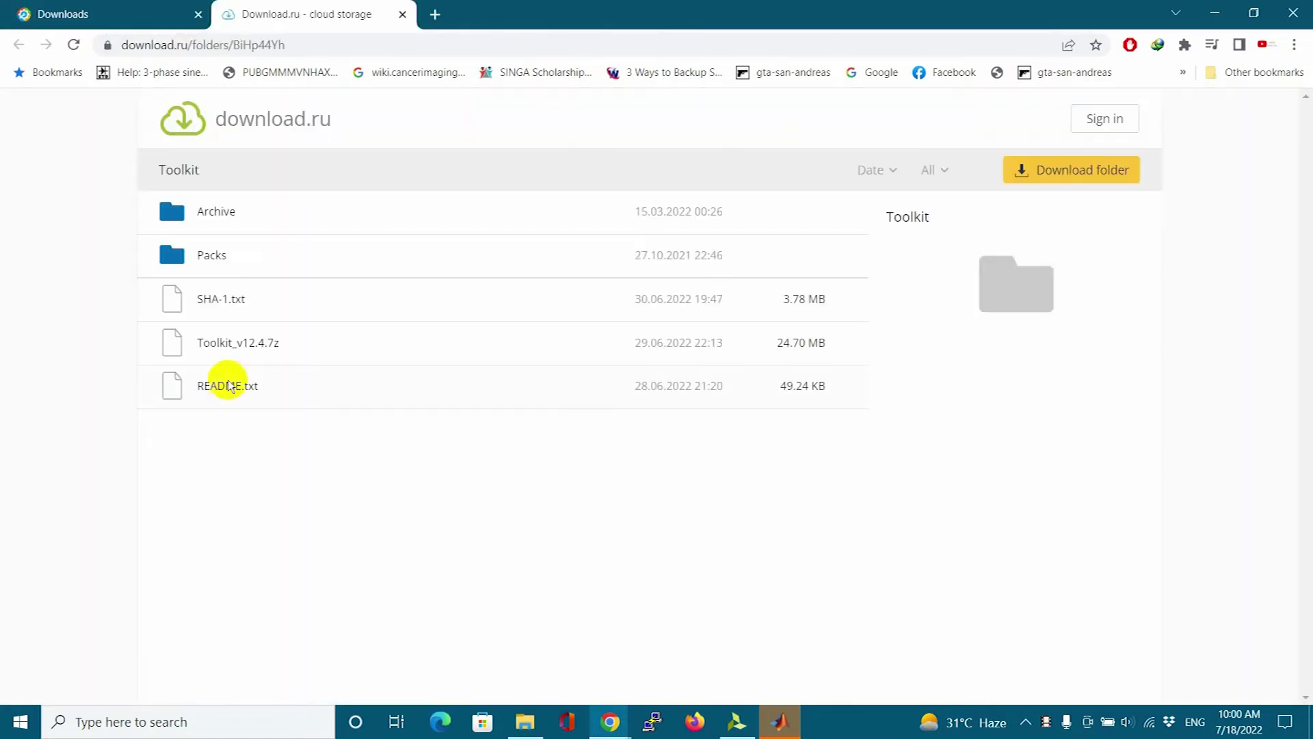
Download the 24.70 MB Toolkit_v12.4.7z archive from download.ru through the download manager.
{"action": "left_click", "coordinate": [441, 342]}
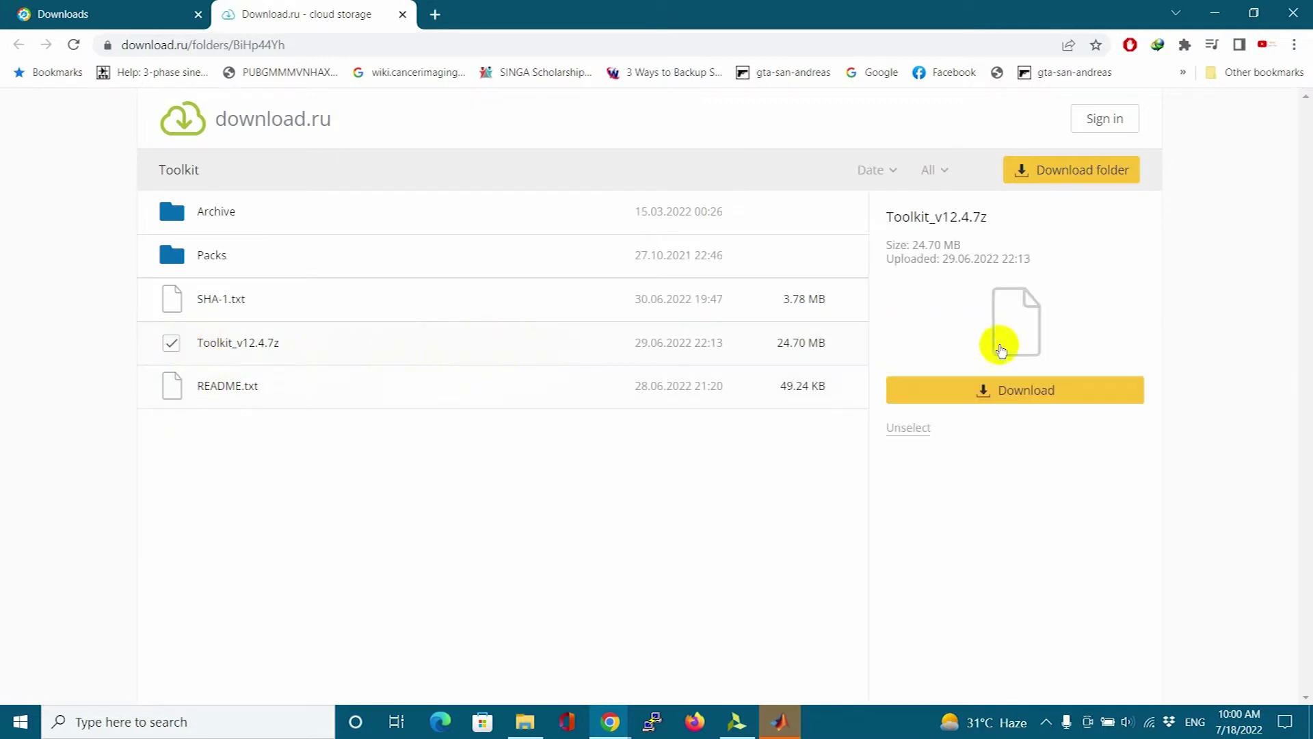
{"action": "left_click", "coordinate": [1017, 397]}
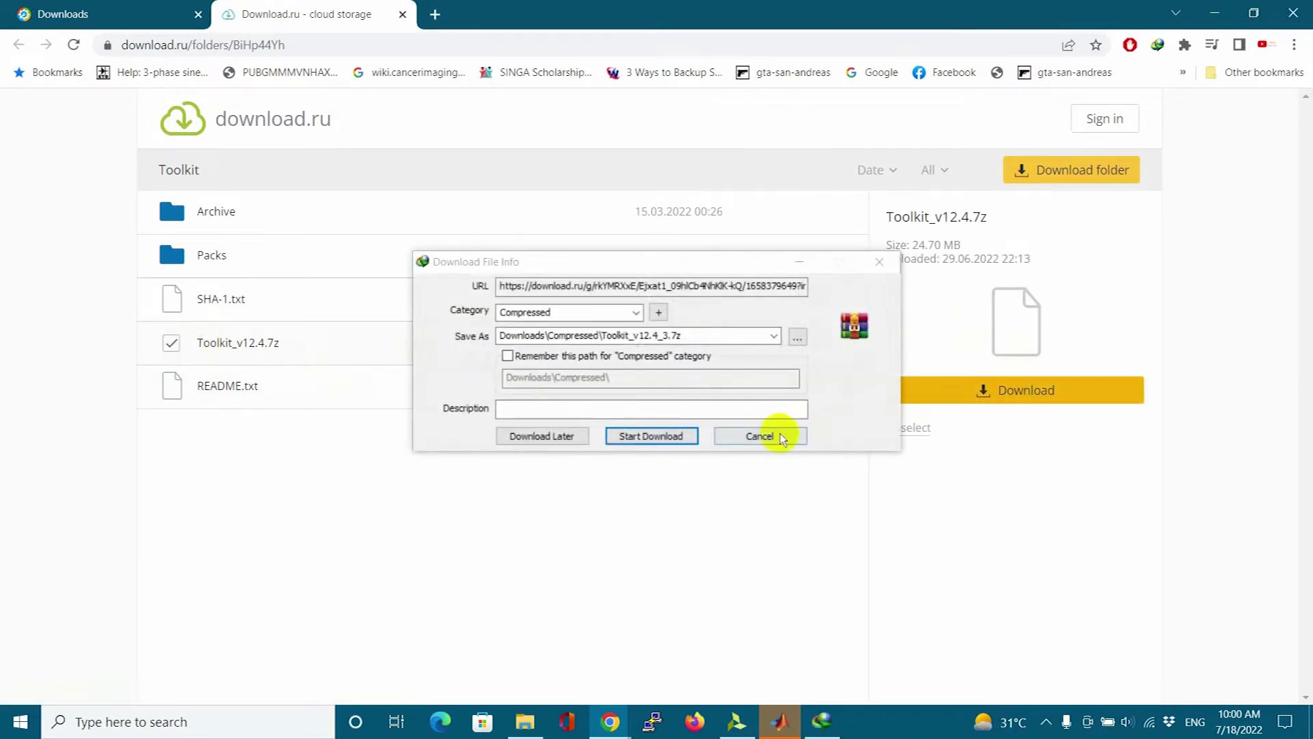
{"action": "left_click", "coordinate": [653, 432]}
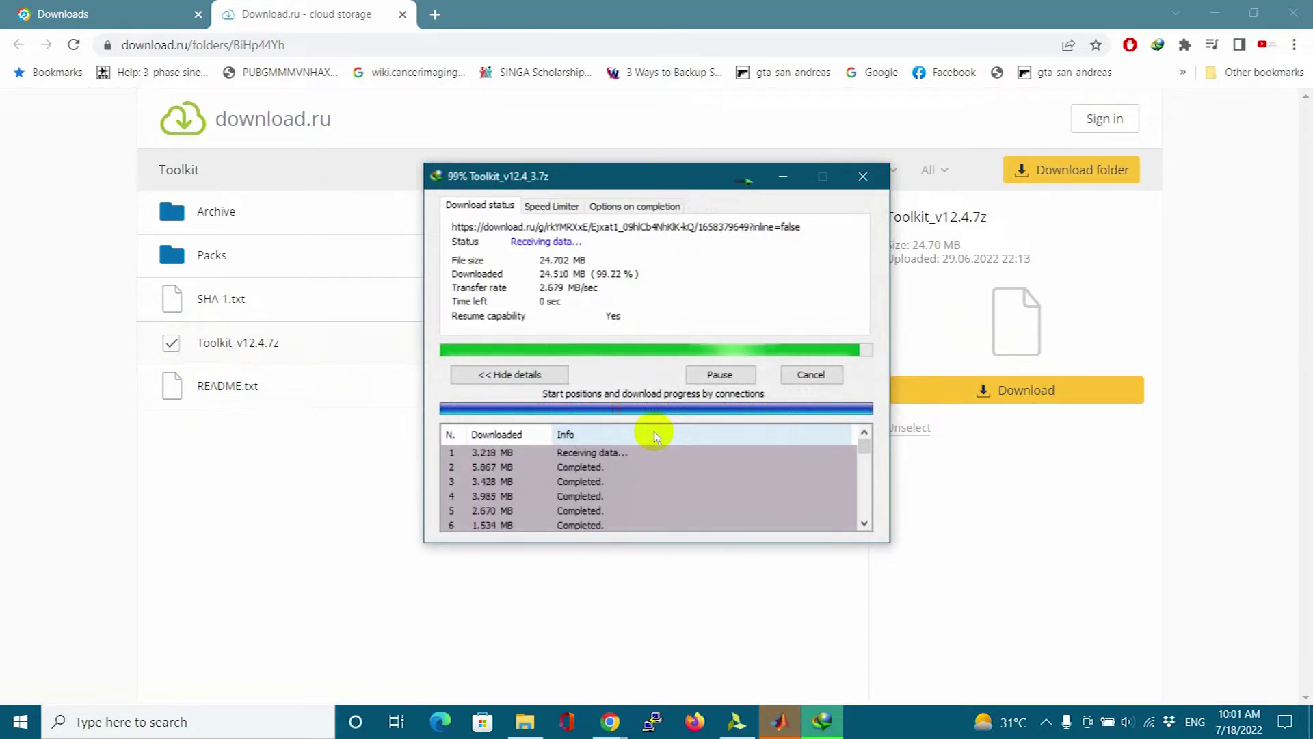
Extract Toolkit_v12.4.7z into a Toolkit_v12.4 folder in D:\WINDOWS_ISO and select the Win10 ISO.
{"action": "left_click", "coordinate": [525, 722]}
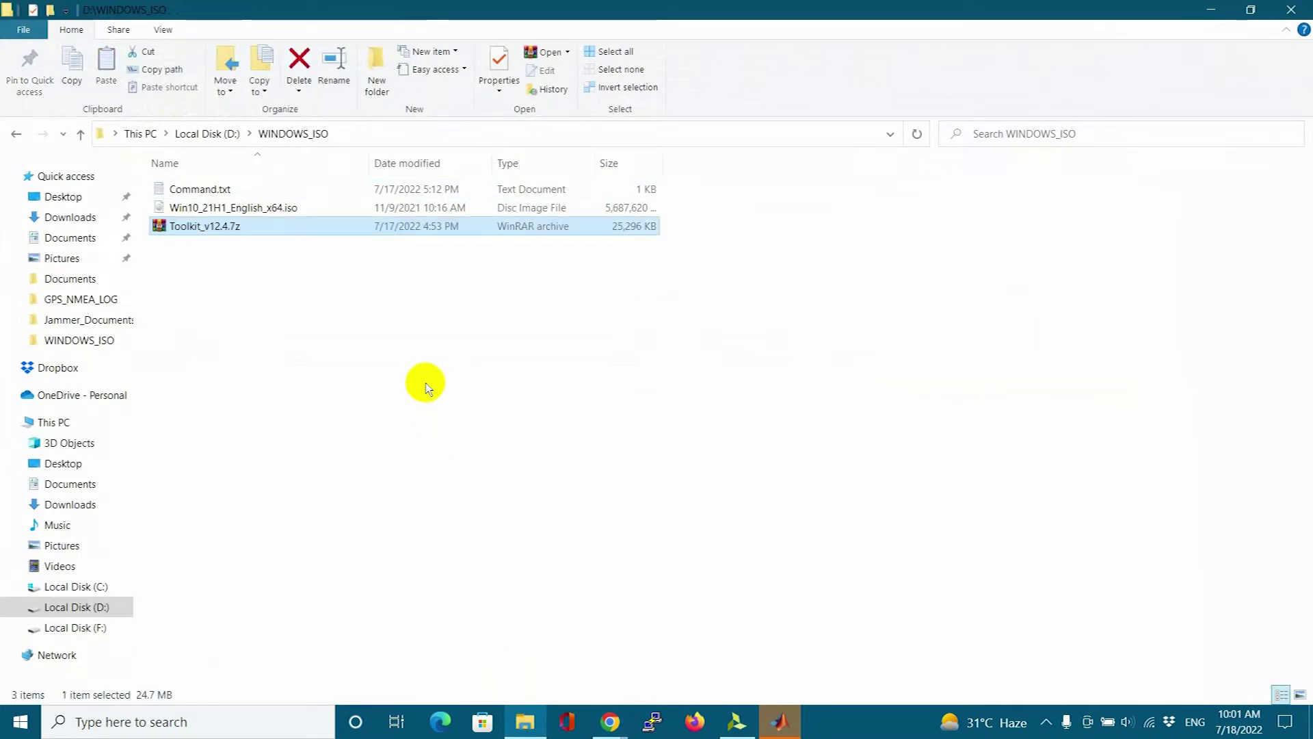
{"action": "left_click", "coordinate": [336, 323]}
{"action": "left_click", "coordinate": [247, 233]}
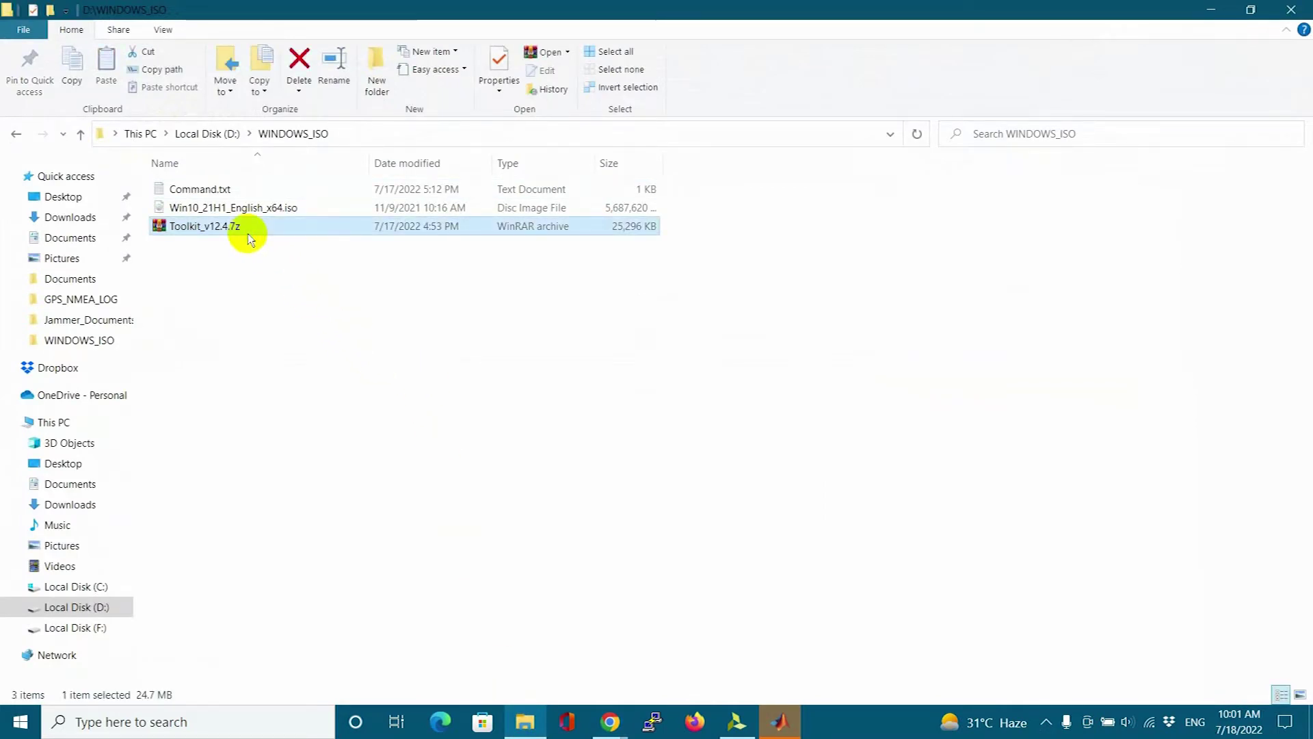
{"action": "right_click", "coordinate": [247, 236]}
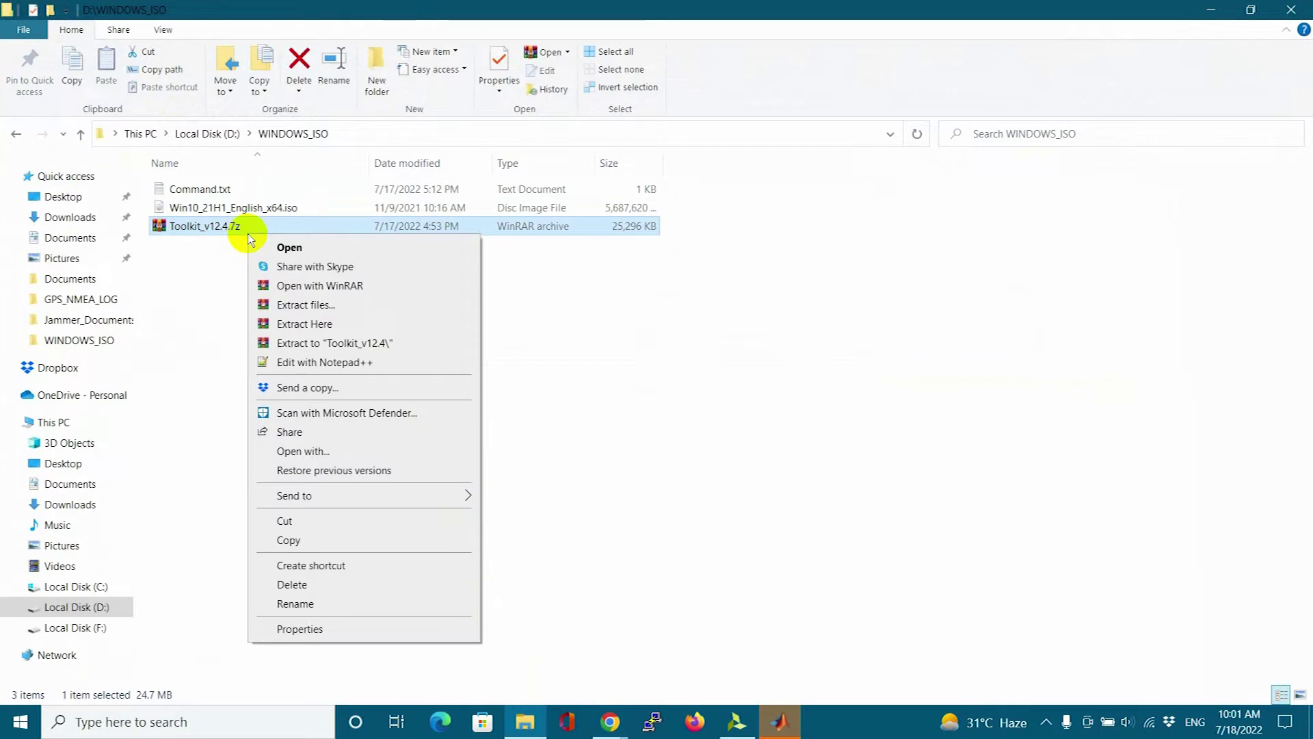
{"action": "left_click", "coordinate": [304, 344]}
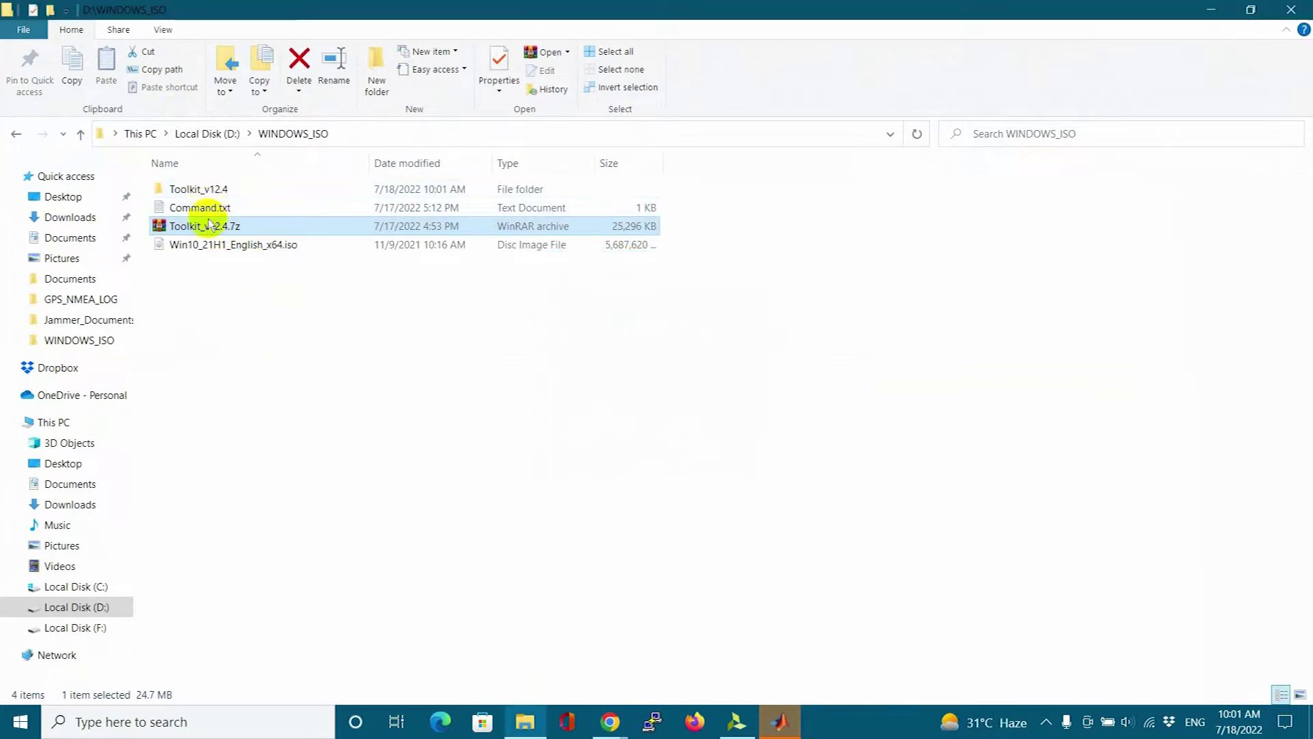
{"action": "left_click", "coordinate": [212, 249]}
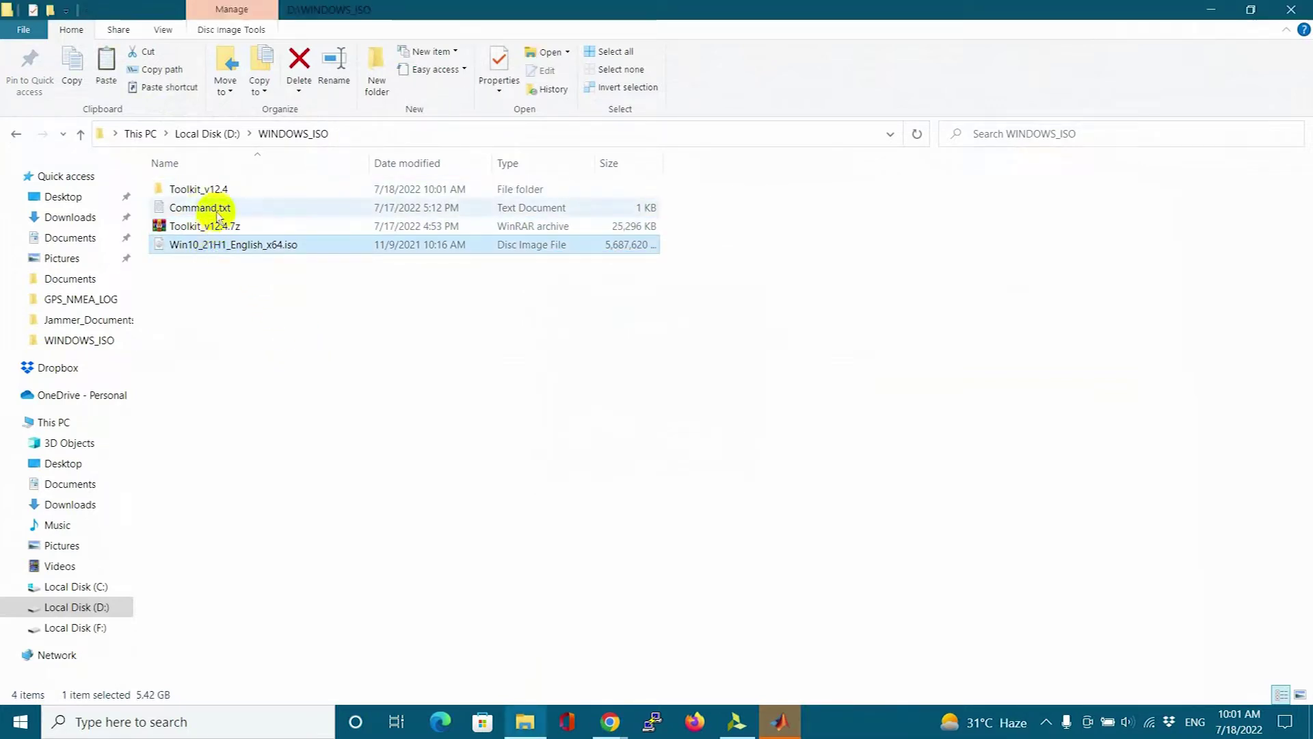
Paste Win10_21H1_English_x64.iso into Toolkit_v12.4\ISO, then return to D:\WINDOWS_ISO.
{"action": "double_click", "coordinate": [214, 189]}
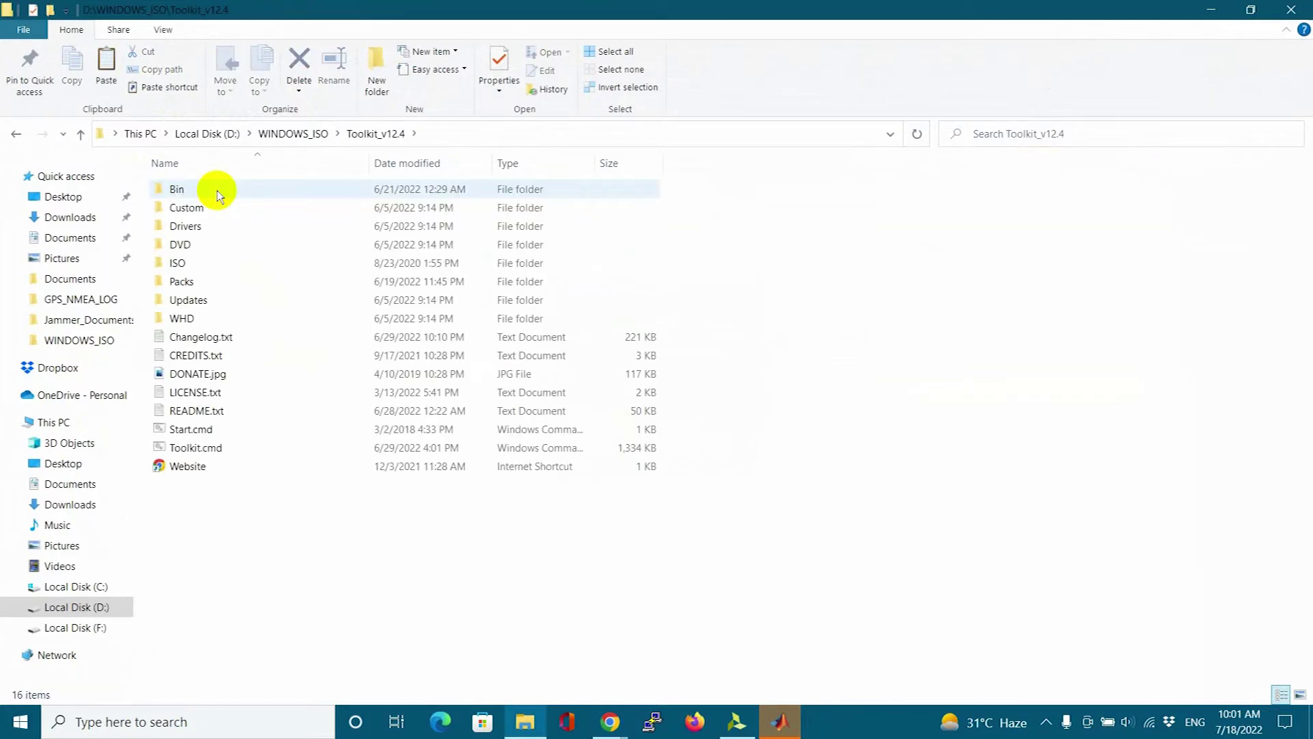
{"action": "double_click", "coordinate": [186, 262]}
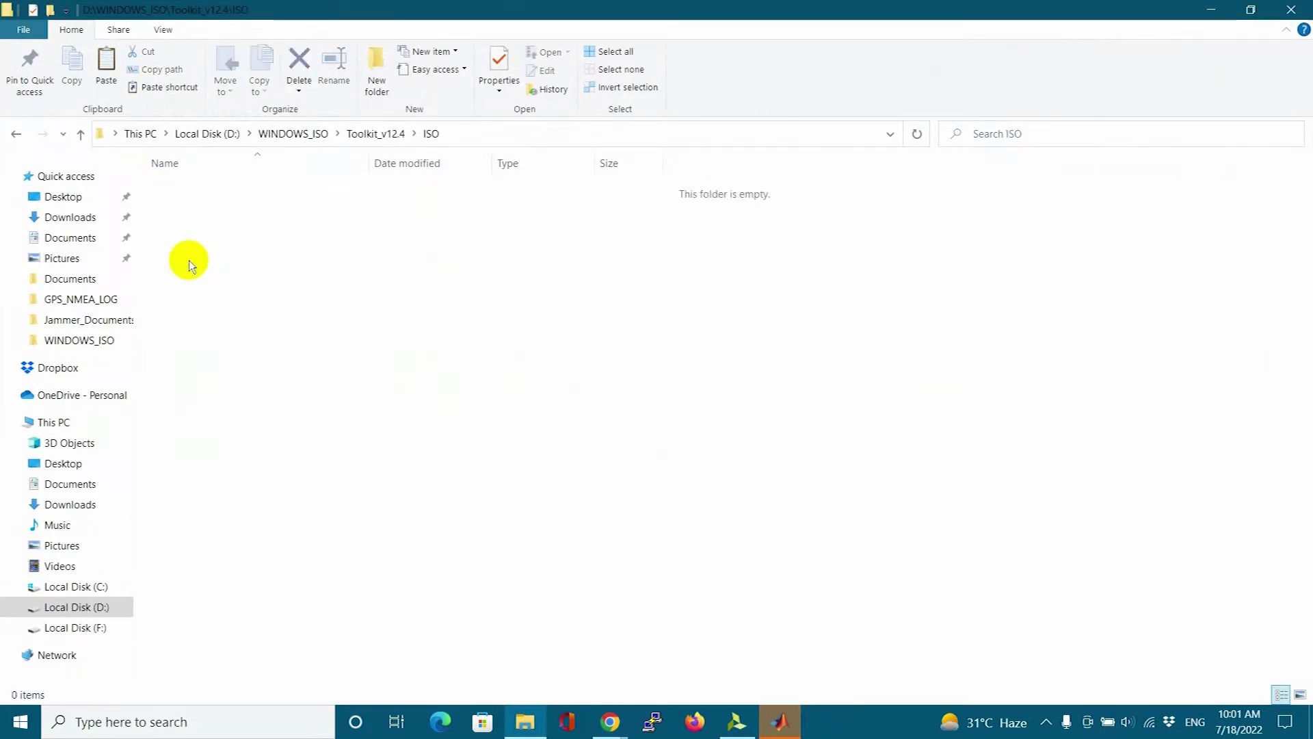
{"action": "key", "text": "ctrl+v"}
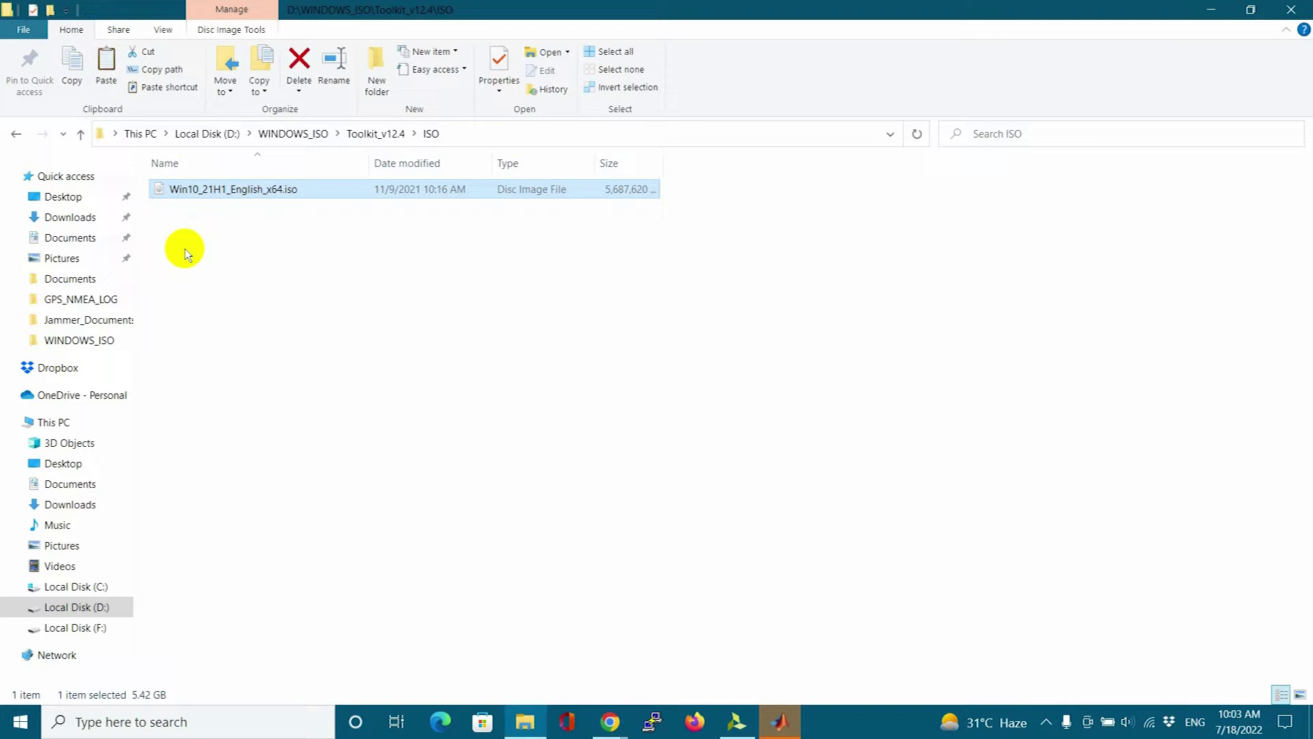
{"action": "left_click", "coordinate": [375, 135]}
{"action": "left_click", "coordinate": [292, 134]}
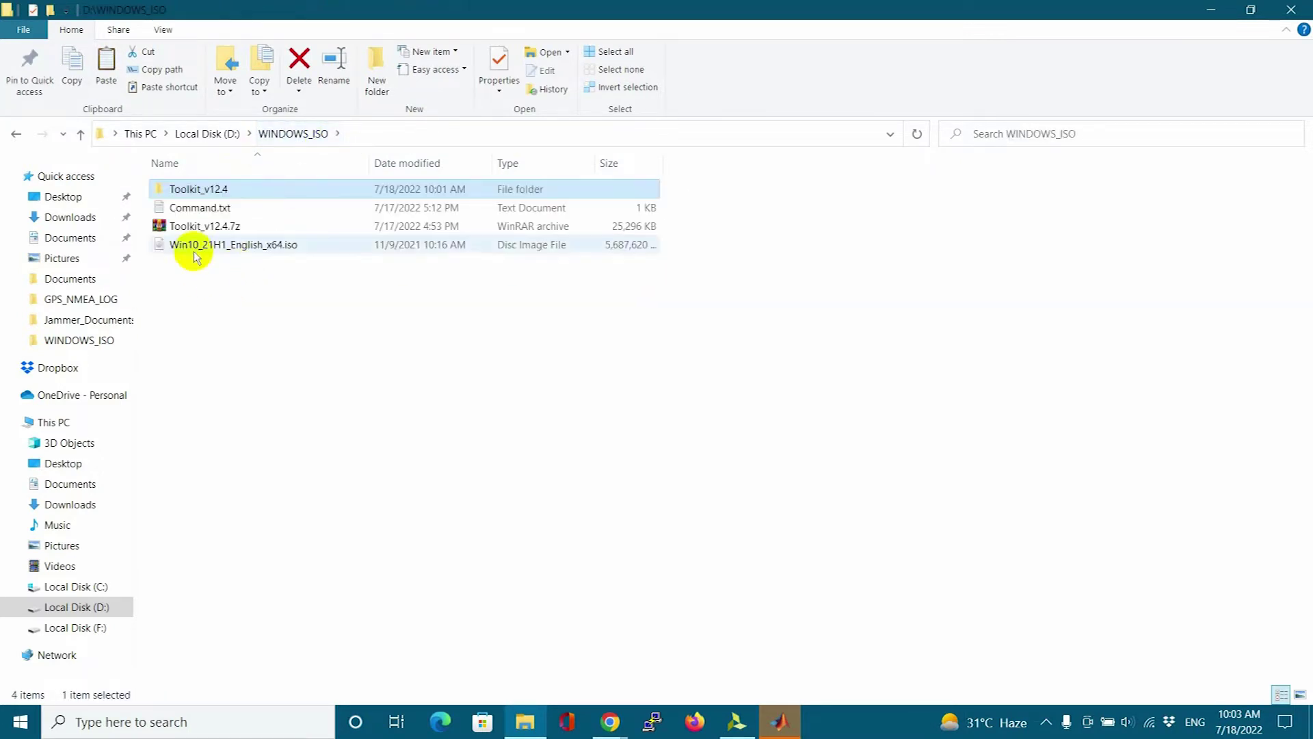
Create a new folder named Drivers in D:\WINDOWS_ISO.
{"action": "right_click", "coordinate": [236, 347]}
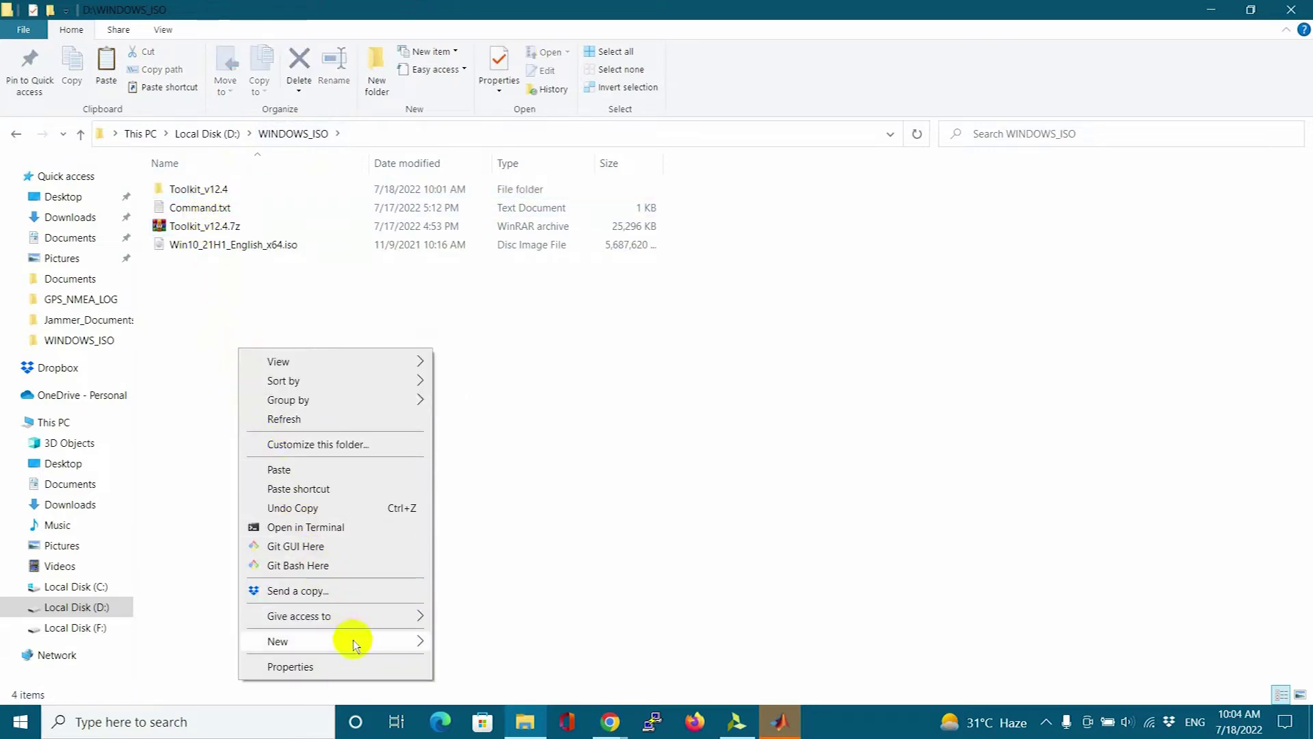
{"action": "mouse_move", "coordinate": [353, 645]}
{"action": "left_click", "coordinate": [482, 367]}
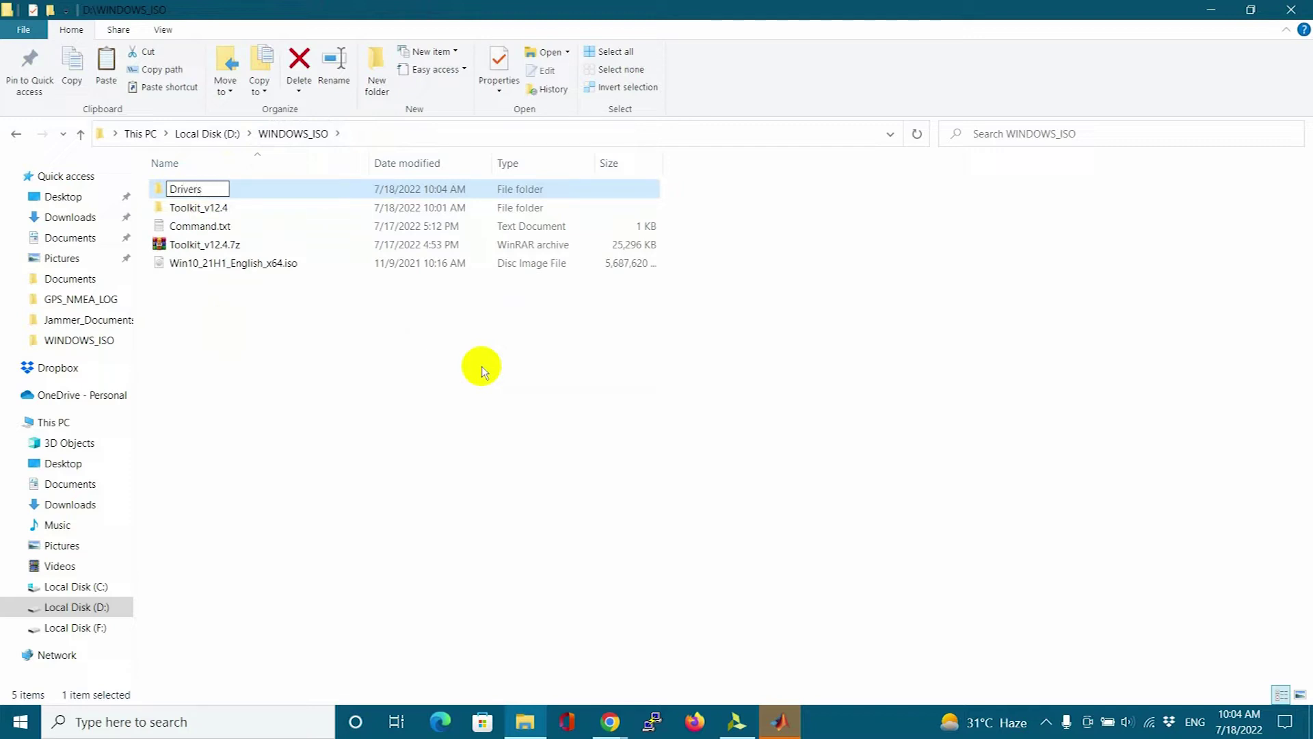
{"action": "key", "text": "Return"}
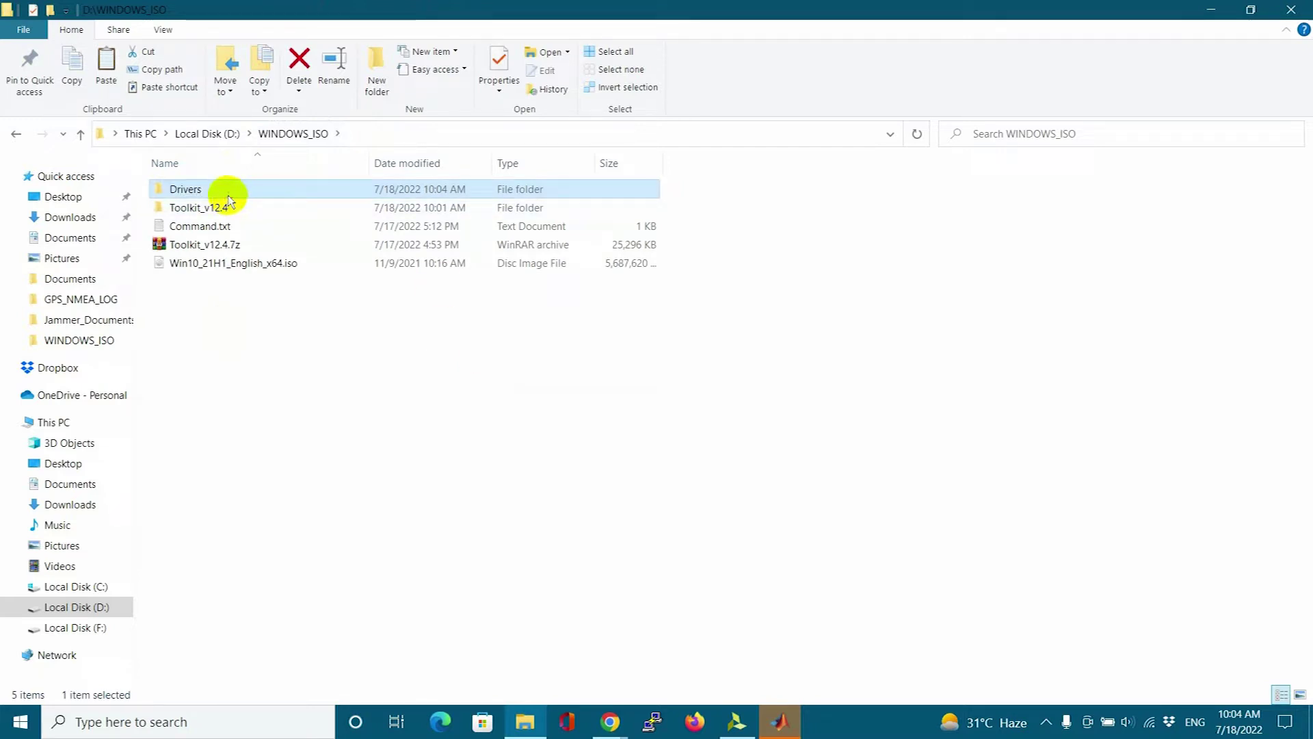
Copy the Drivers folder's location path from its Properties.
{"action": "left_click", "coordinate": [229, 199]}
{"action": "right_click", "coordinate": [228, 196]}
{"action": "left_click", "coordinate": [262, 184]}
{"action": "right_click", "coordinate": [261, 183]}
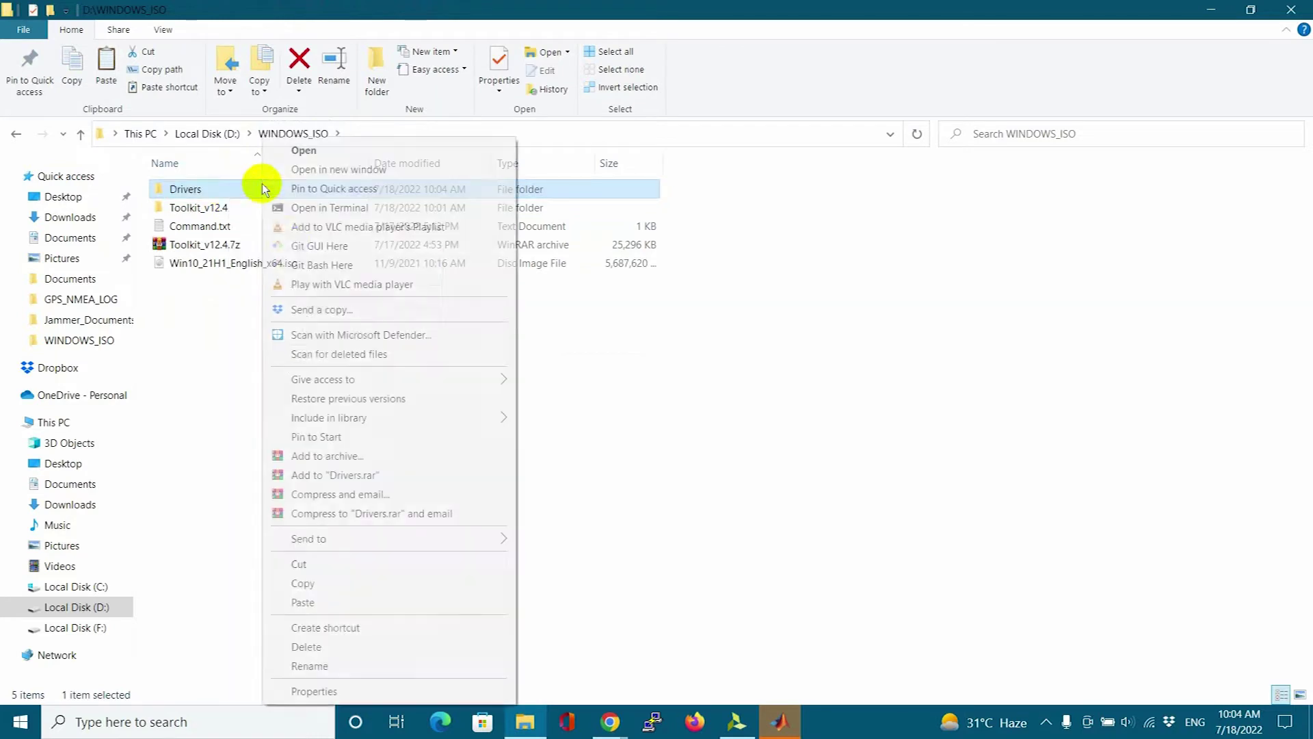
{"action": "left_click", "coordinate": [315, 691]}
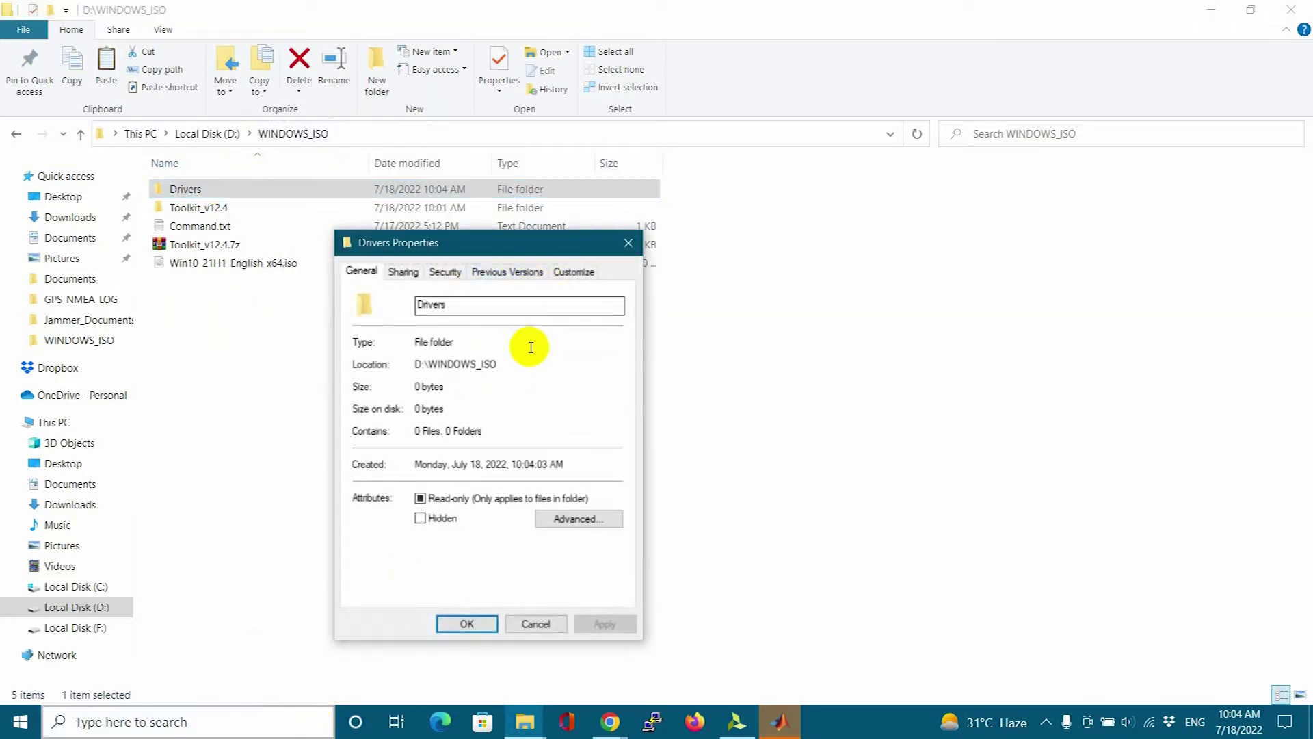
{"action": "left_click_drag", "start_coordinate": [499, 364], "coordinate": [412, 363]}
{"action": "key", "text": "ctrl+c"}
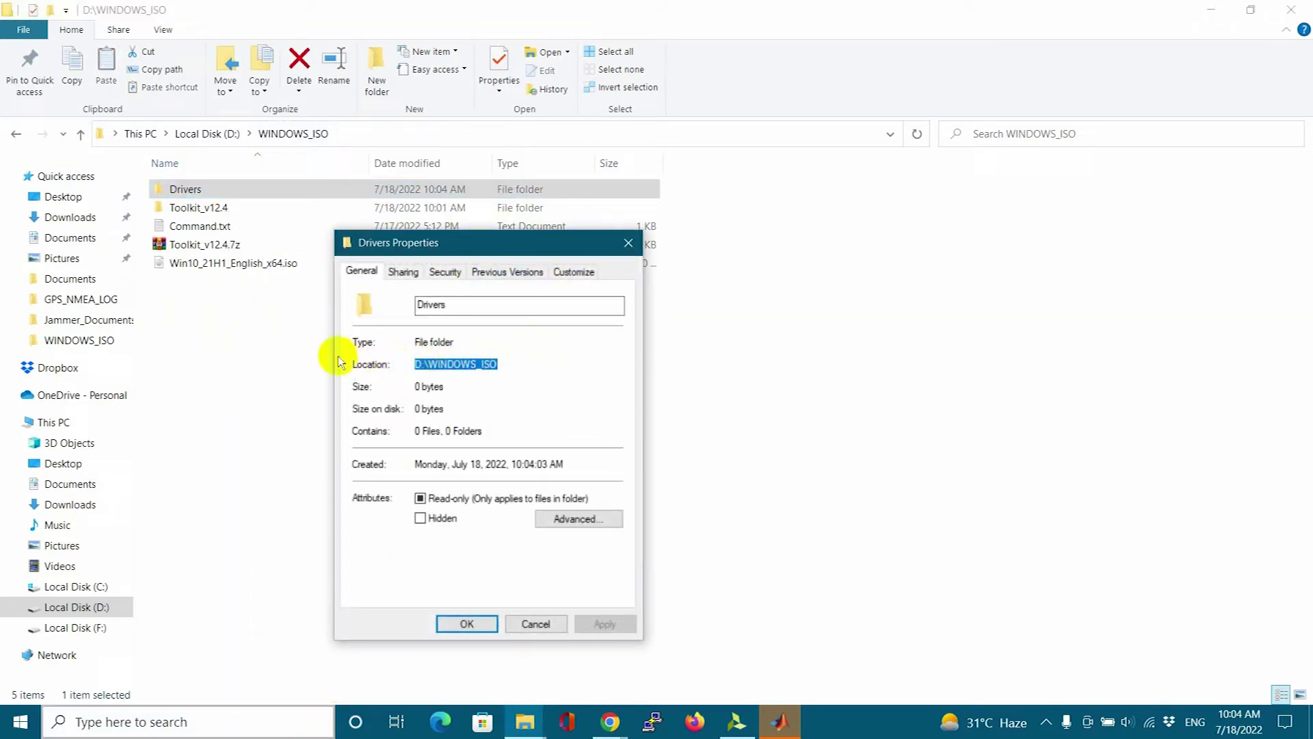
{"action": "key", "text": "Escape"}
Open Command.txt in Notepad and select the DISM export-driver command.
{"action": "double_click", "coordinate": [206, 227]}
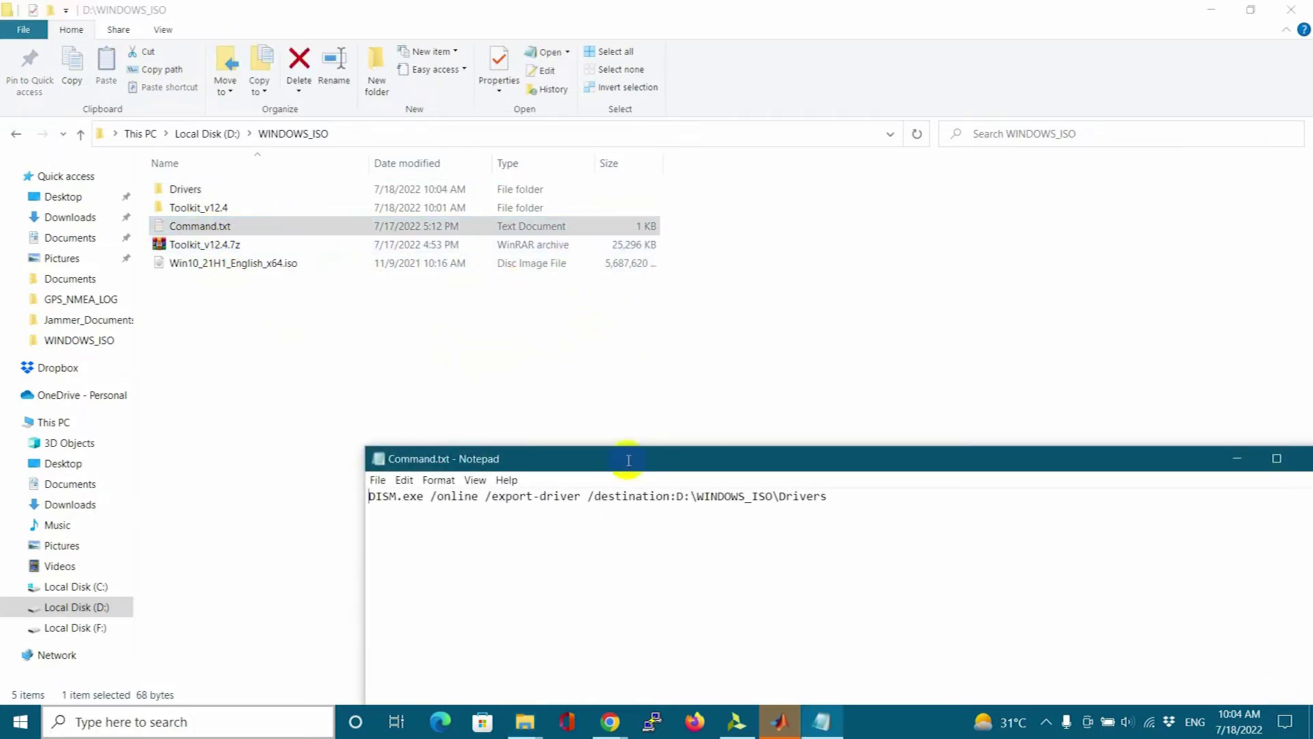
{"action": "left_click_drag", "start_coordinate": [773, 496], "coordinate": [691, 496]}
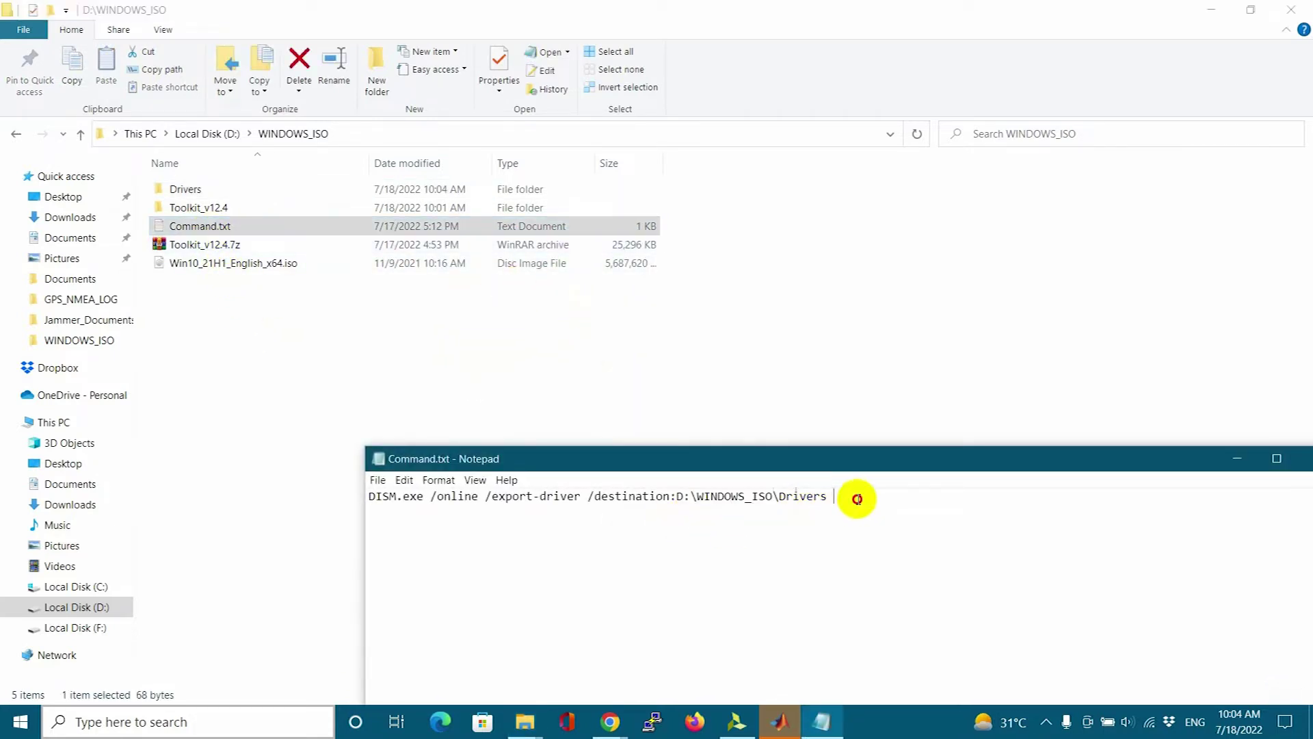
{"action": "left_click_drag", "start_coordinate": [856, 496], "coordinate": [369, 496]}
Launch Command Prompt as administrator from the Start menu.
{"action": "left_click", "coordinate": [21, 722]}
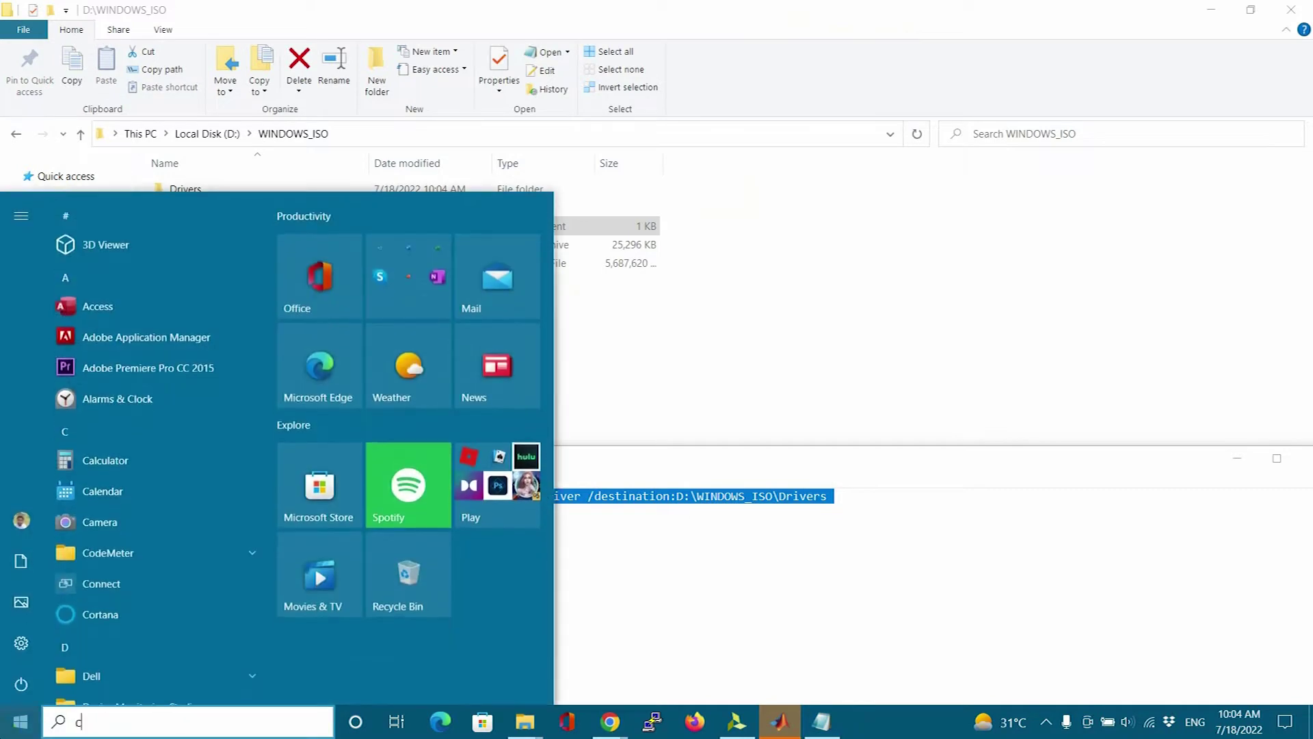
{"action": "type", "text": "comm"}
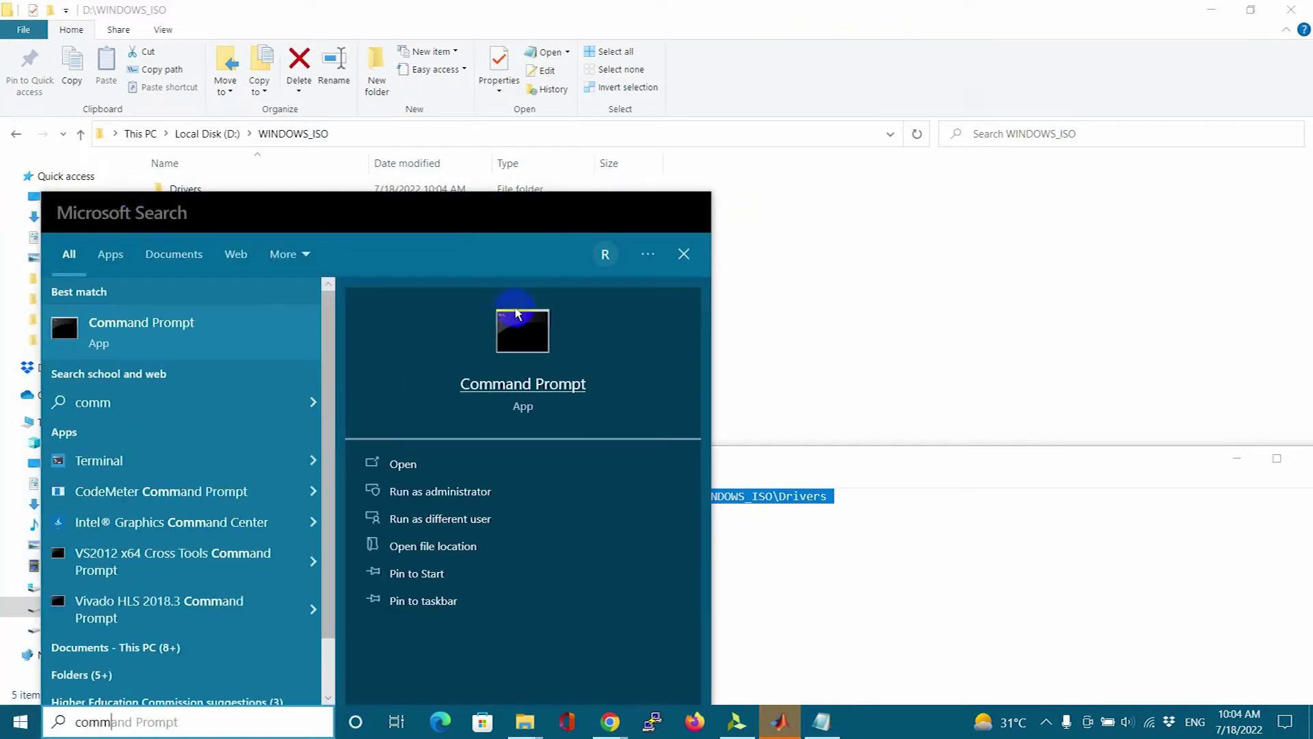
{"action": "left_click", "coordinate": [429, 495]}
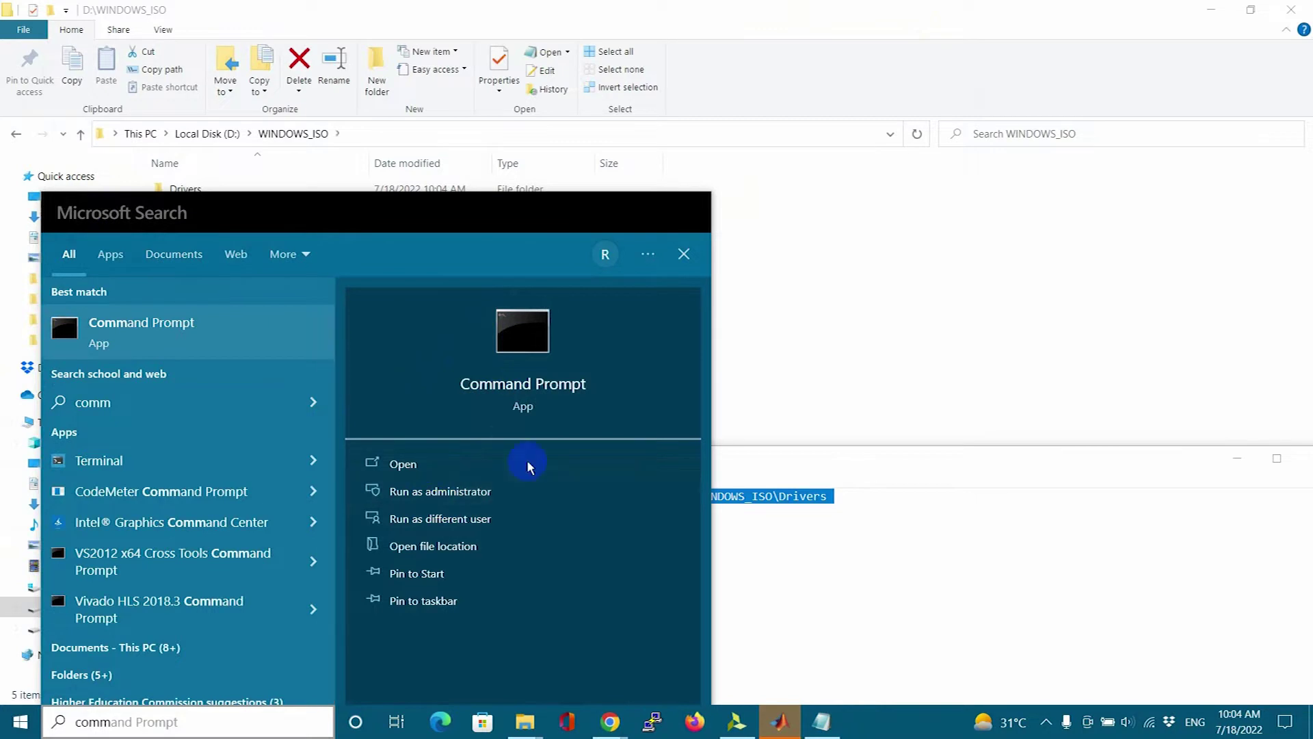
{"action": "left_click", "coordinate": [524, 180]}
Run DISM.exe /online /export-driver /destination:D:\WINDOWS_ISO\Drivers in the elevated console.
{"action": "left_click", "coordinate": [804, 662]}
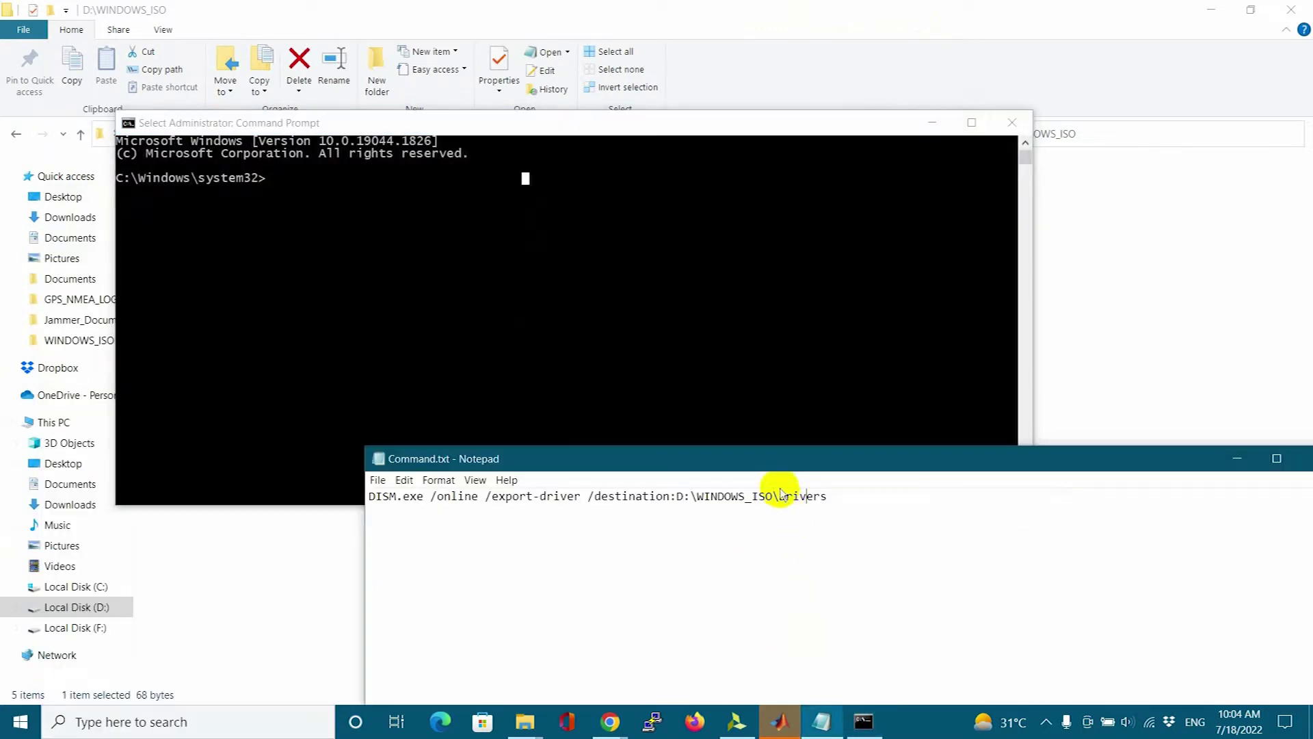
{"action": "left_click_drag", "start_coordinate": [873, 494], "coordinate": [330, 510]}
{"action": "key", "text": "ctrl+c"}
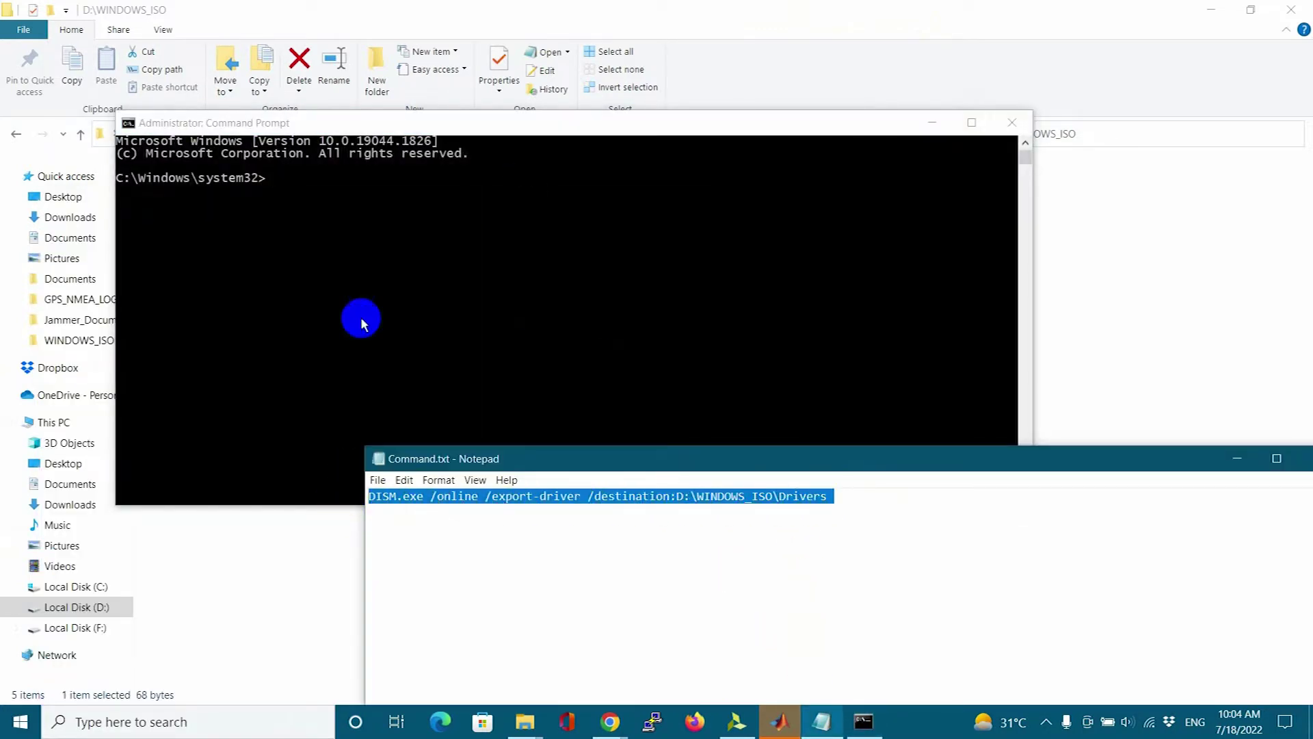
{"action": "left_click", "coordinate": [361, 318]}
{"action": "right_click", "coordinate": [384, 178]}
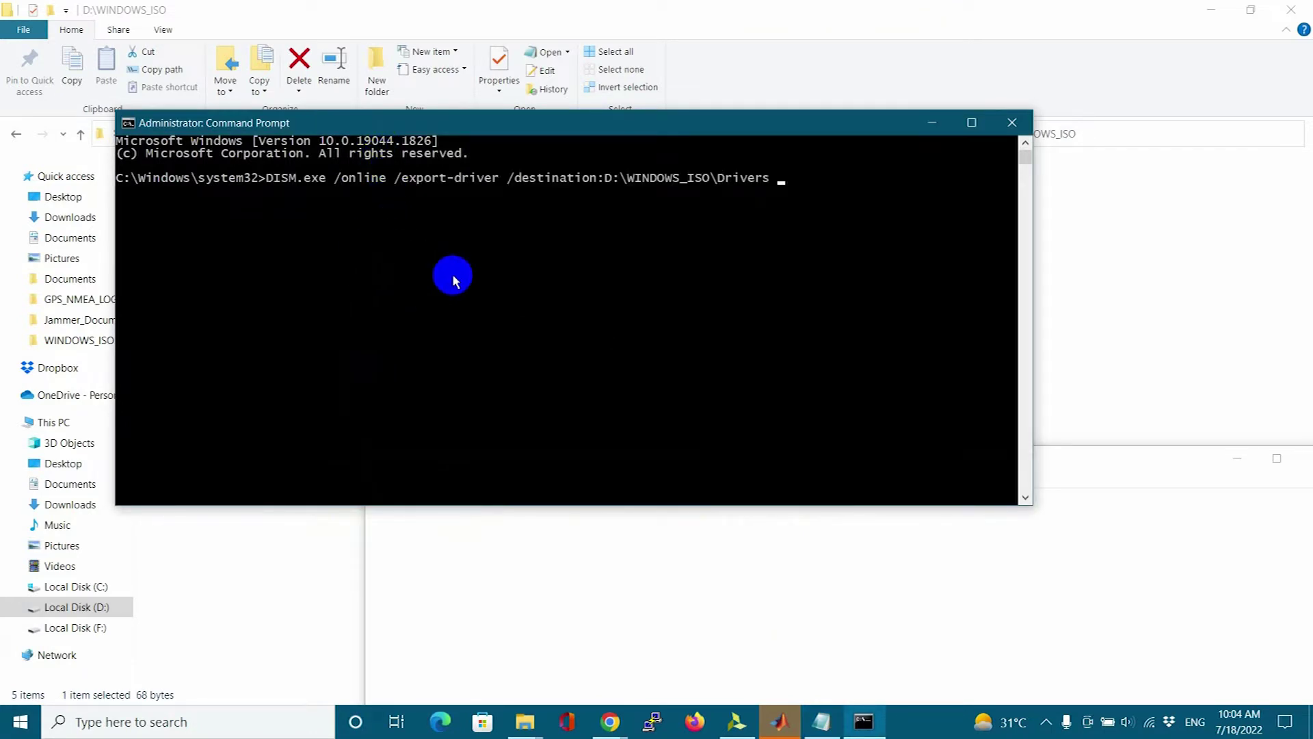
{"action": "key", "text": "Return"}
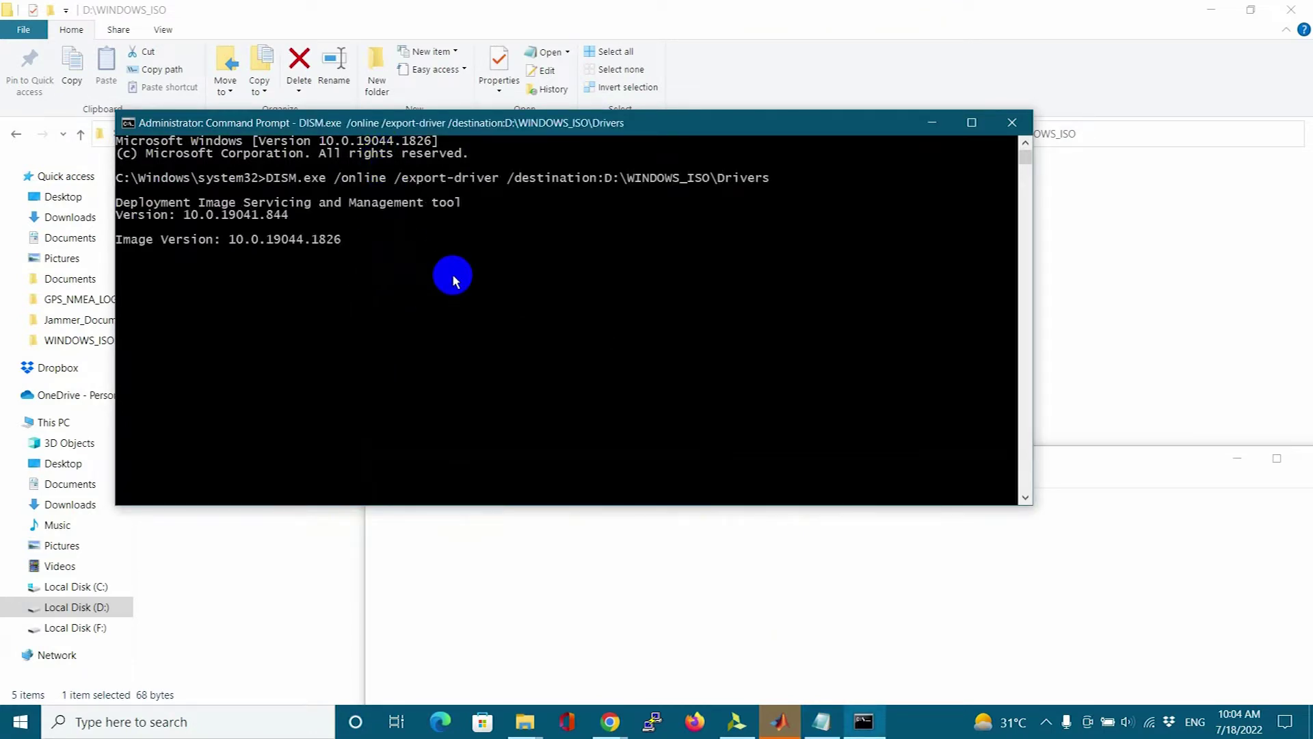
{"action": "left_click_drag", "start_coordinate": [519, 127], "coordinate": [812, 296]}
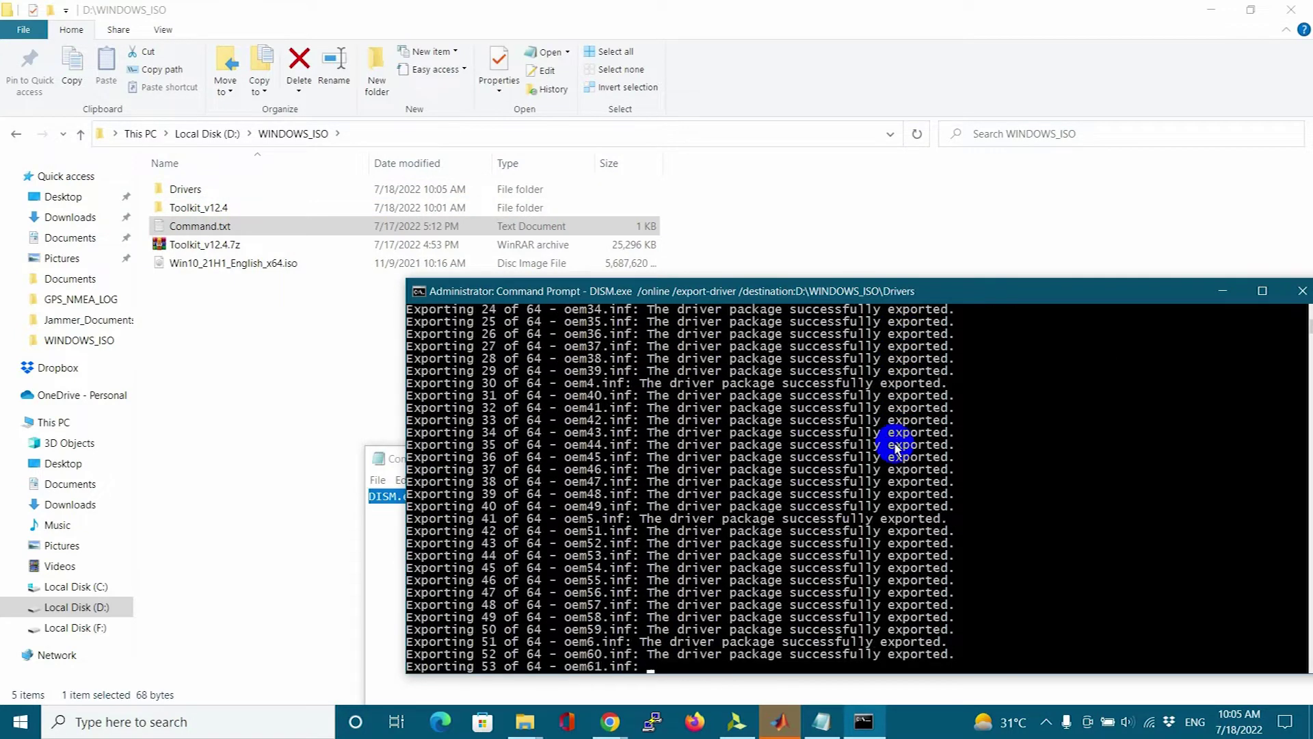
Close the finished Command Prompt and the Notepad command notes.
{"action": "left_click", "coordinate": [808, 493]}
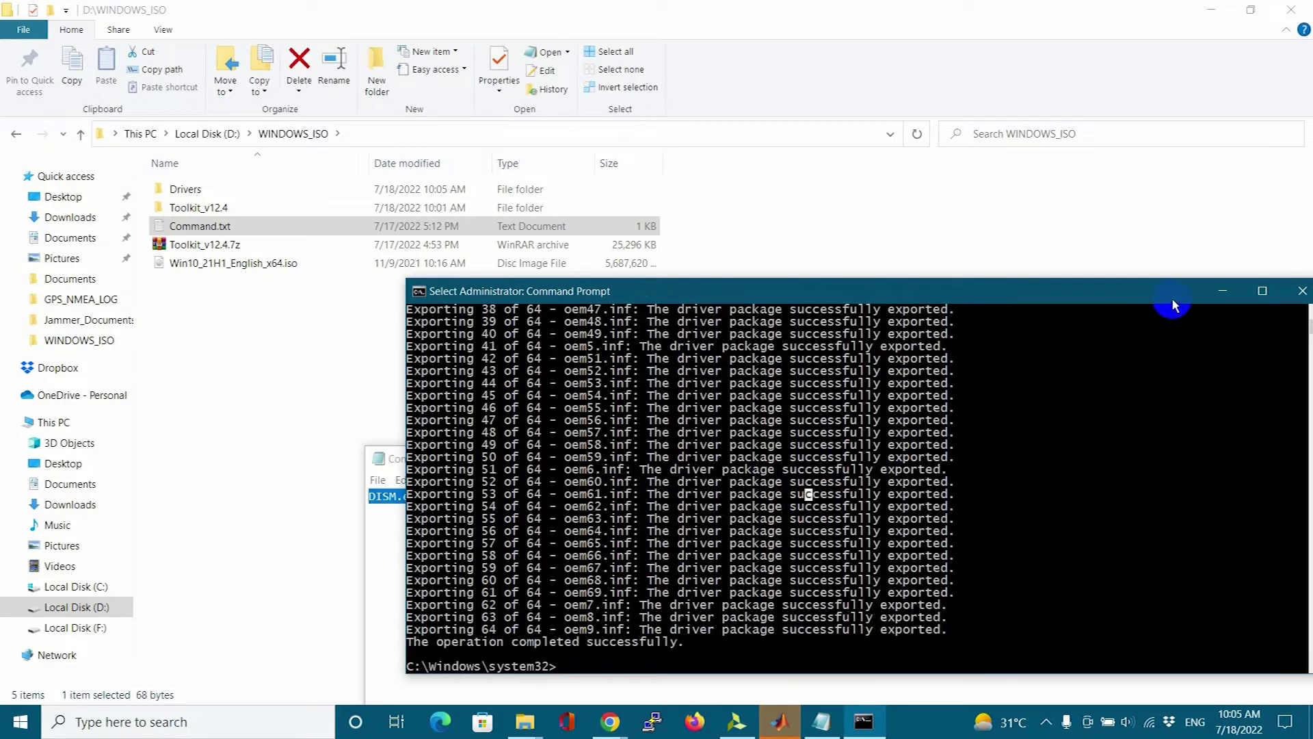
{"action": "left_click", "coordinate": [1302, 291]}
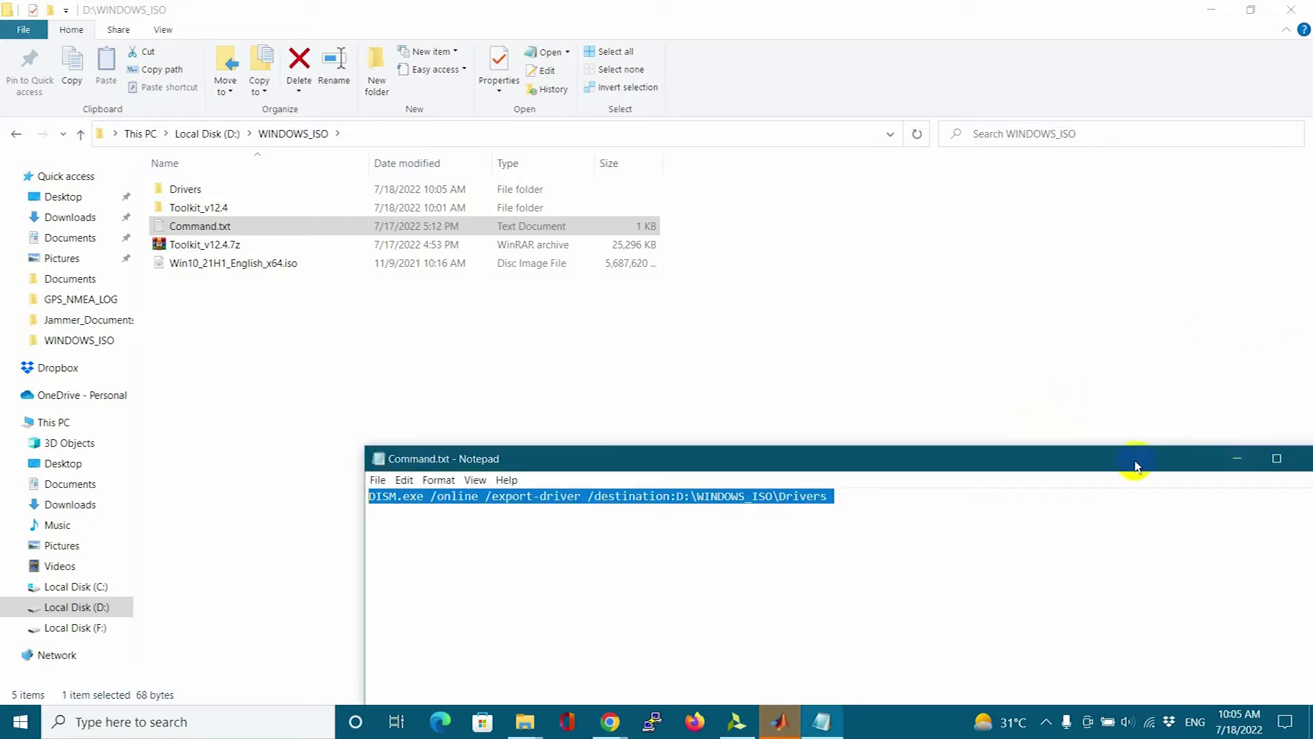
{"action": "left_click_drag", "start_coordinate": [1241, 452], "coordinate": [917, 438]}
{"action": "left_click", "coordinate": [952, 446]}
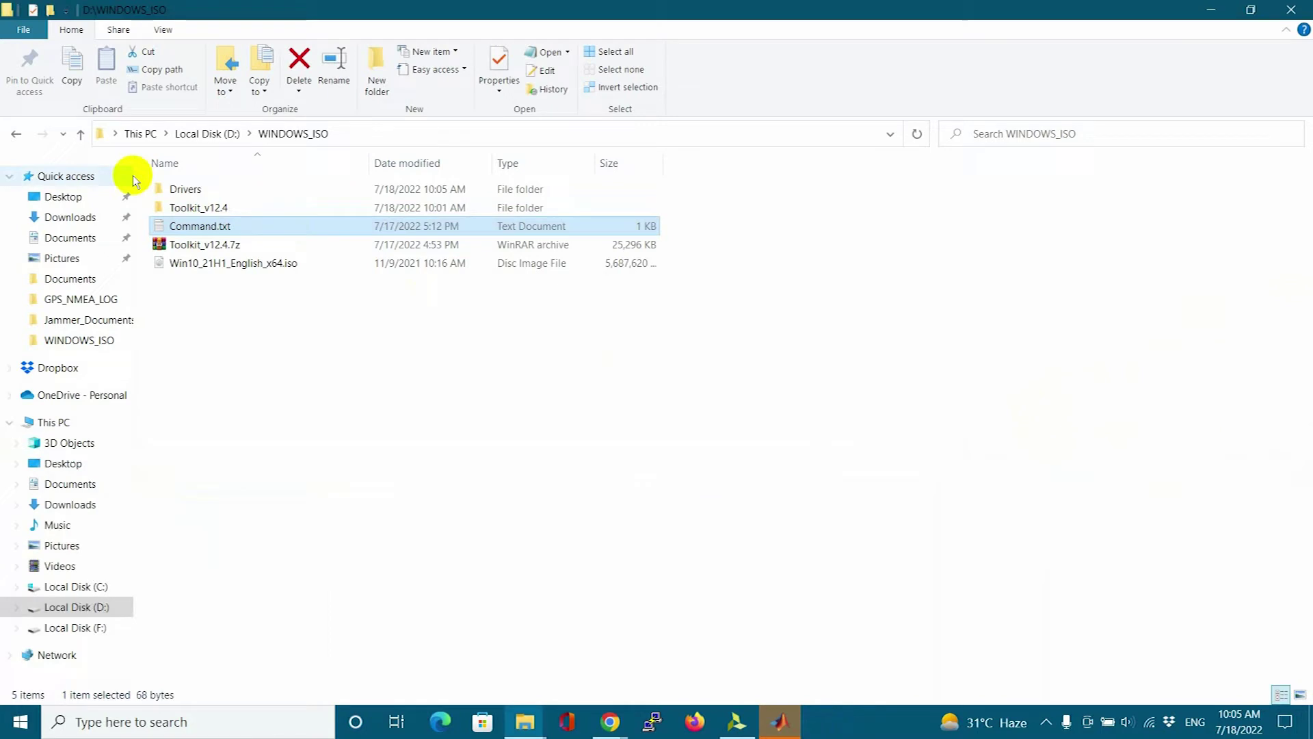
Select and copy all 64 exported driver folders from D:\WINDOWS_ISO\Drivers.
{"action": "double_click", "coordinate": [223, 190]}
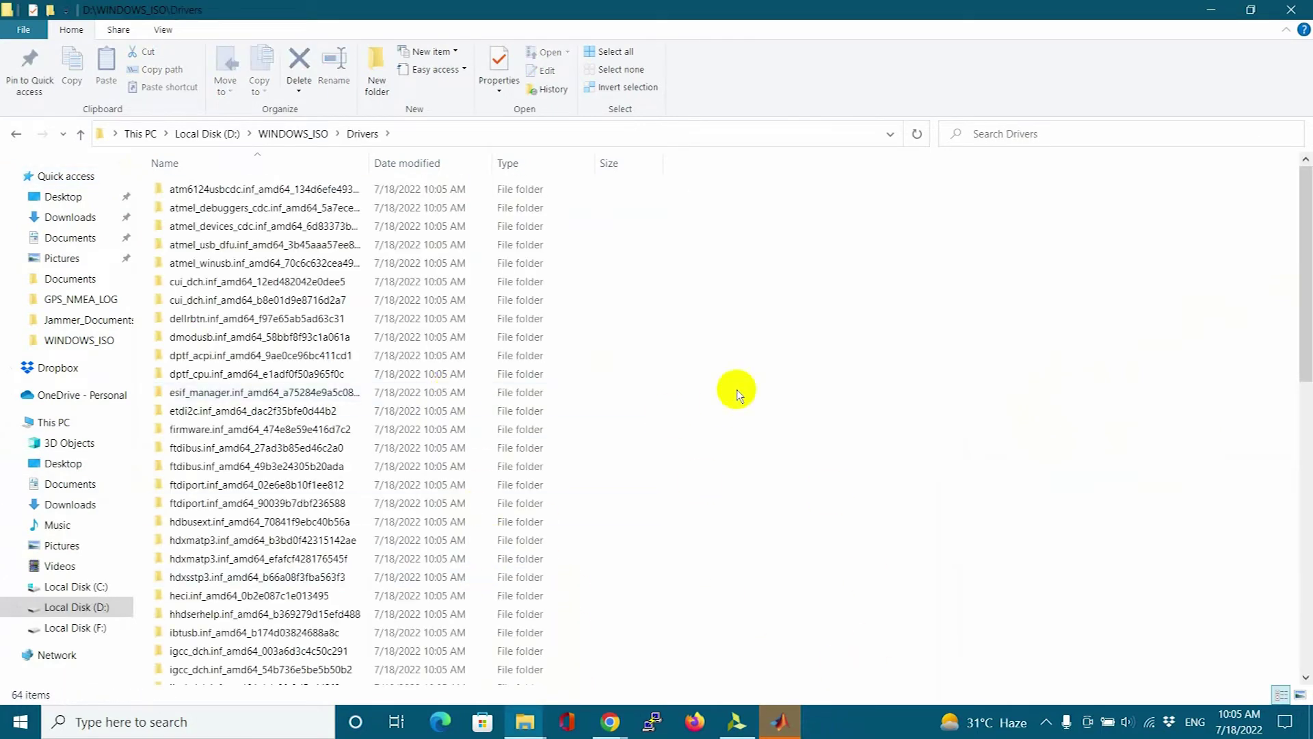
{"action": "key", "text": "ctrl+a"}
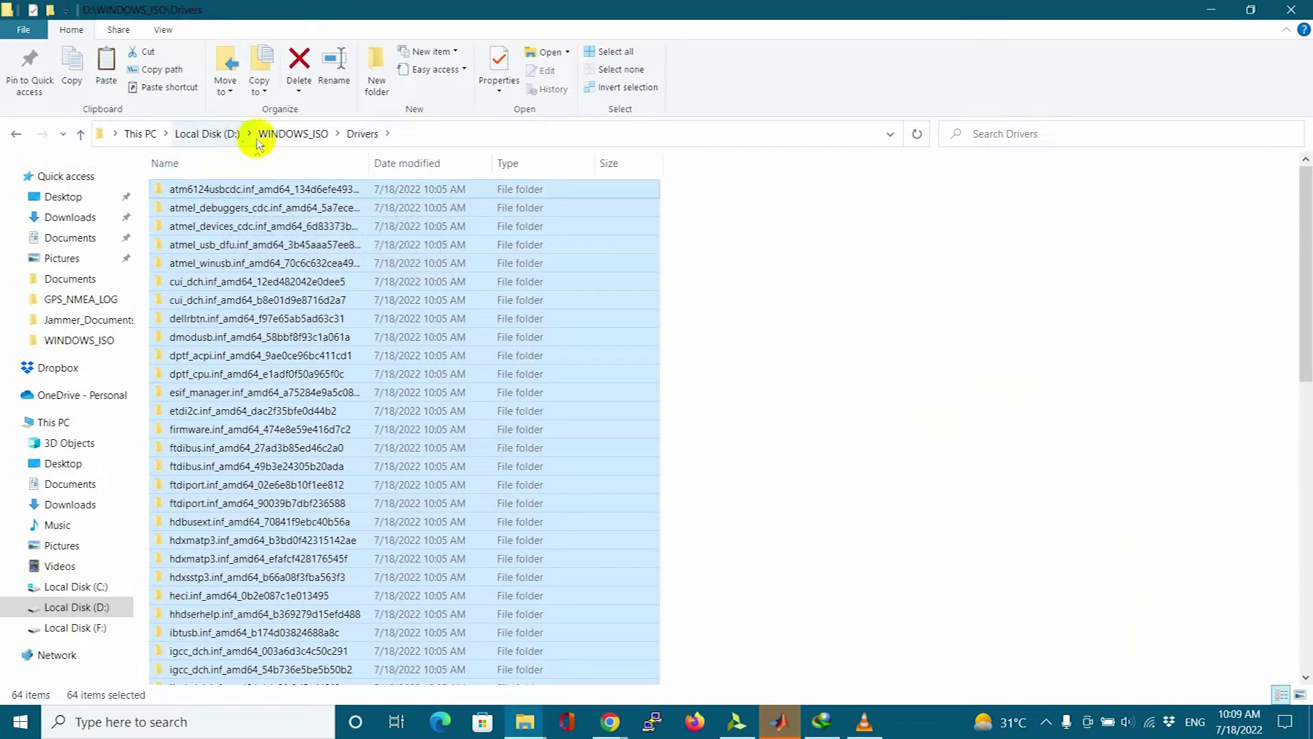
{"action": "left_click", "coordinate": [280, 133]}
Paste the driver folders into Toolkit_v12.4\Drivers\Install\w10\x64.
{"action": "double_click", "coordinate": [244, 214]}
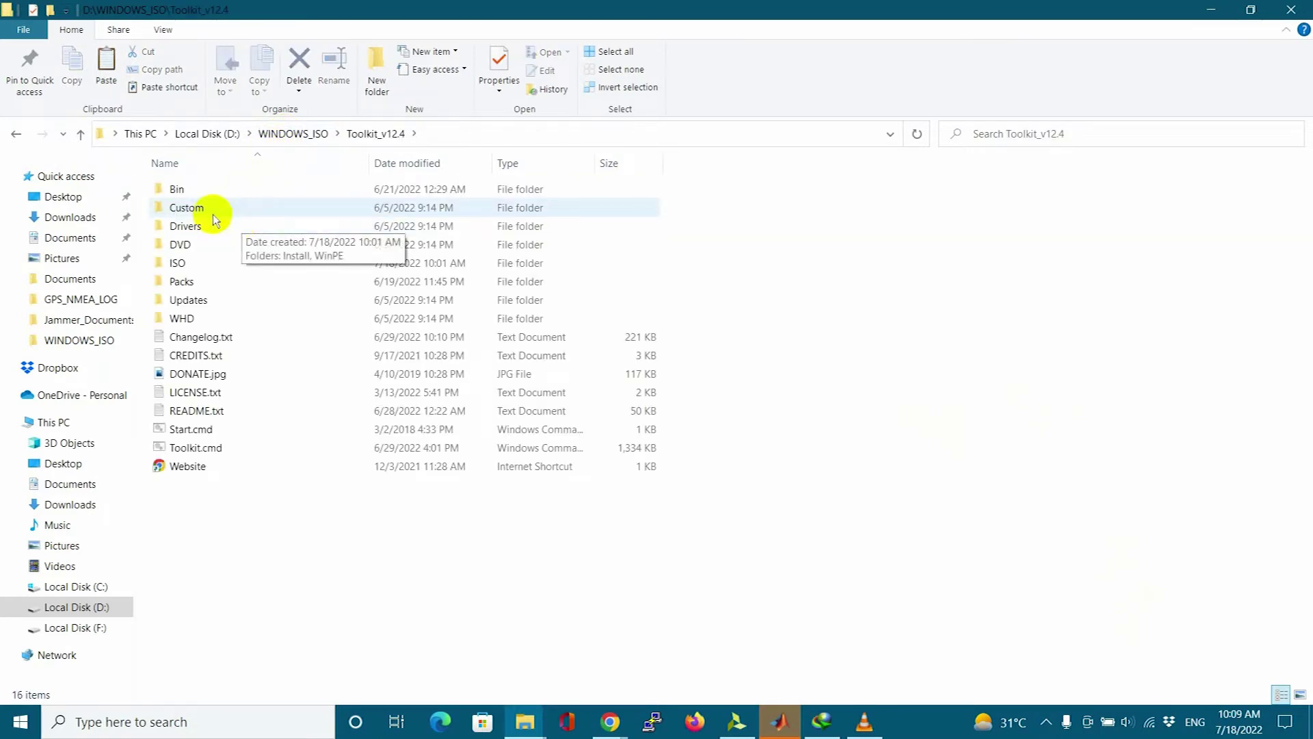
{"action": "double_click", "coordinate": [199, 223]}
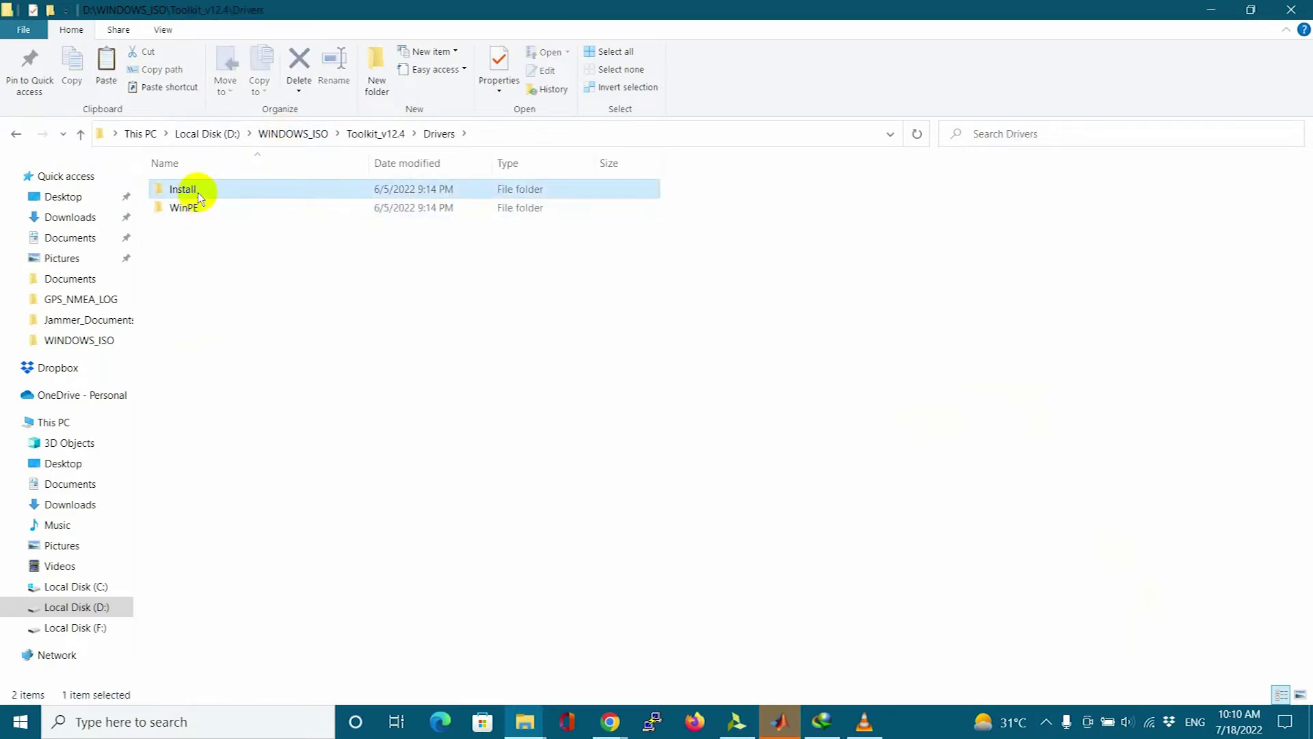
{"action": "double_click", "coordinate": [199, 189]}
{"action": "left_click", "coordinate": [200, 212]}
{"action": "double_click", "coordinate": [200, 212]}
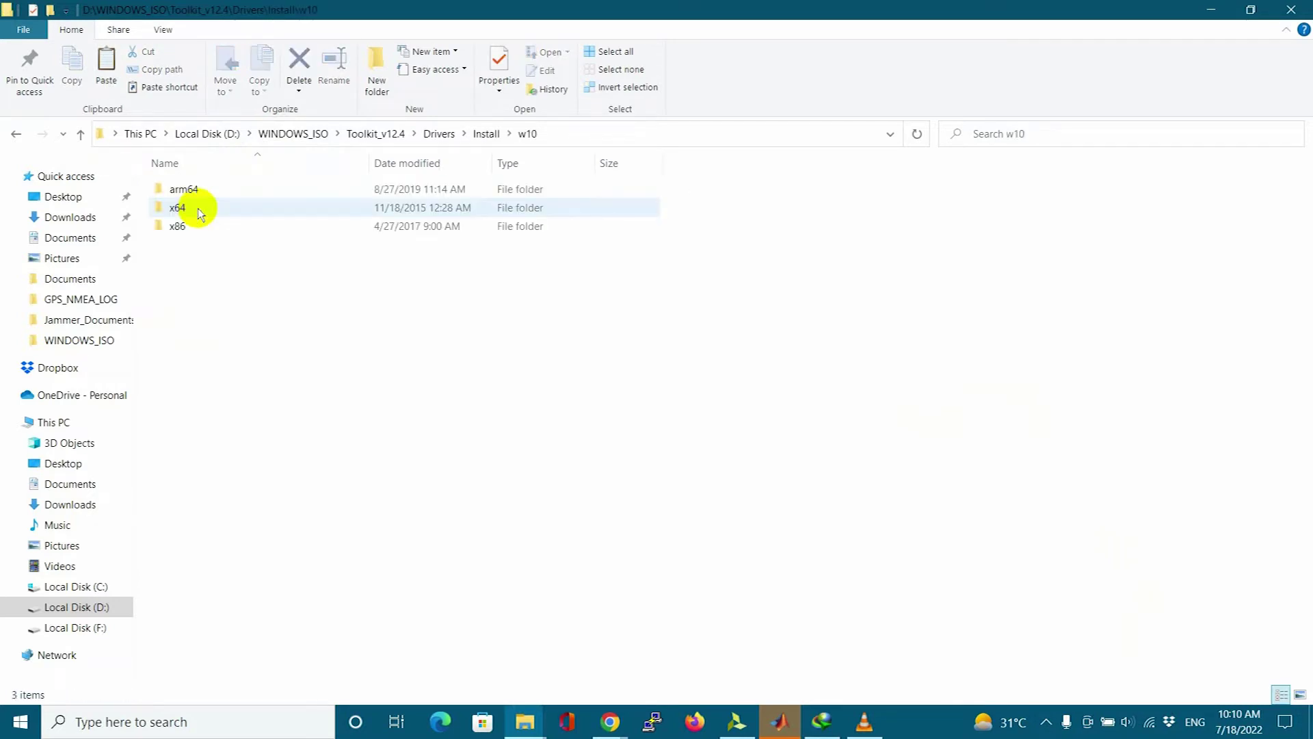
{"action": "left_click", "coordinate": [199, 212]}
{"action": "double_click", "coordinate": [199, 212]}
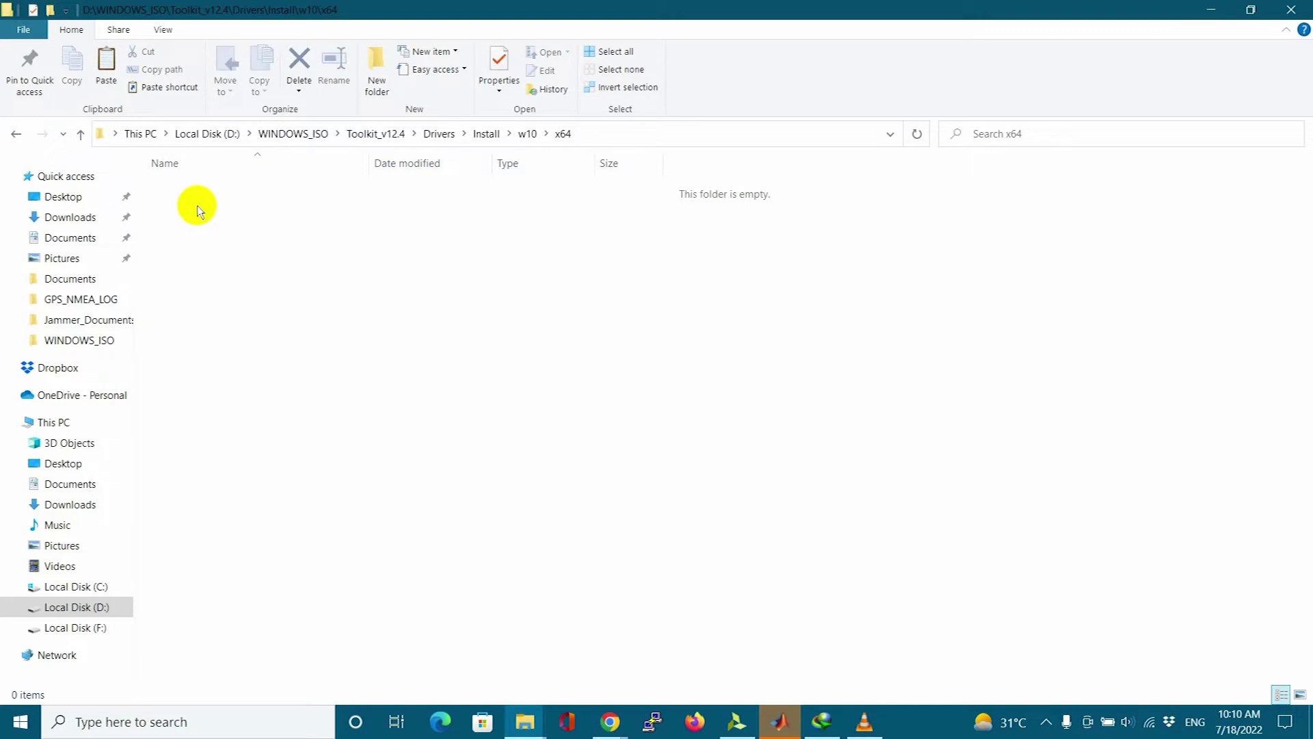
{"action": "key", "text": "ctrl+v"}
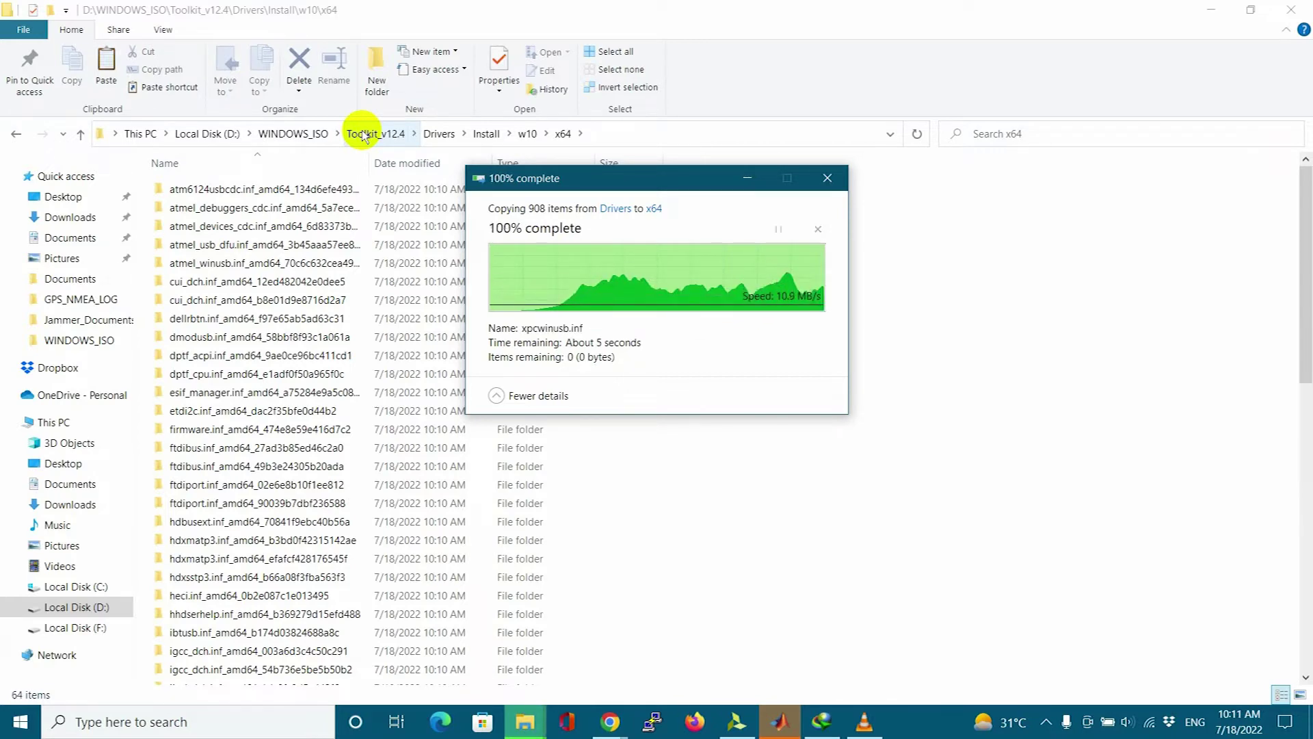
{"action": "left_click", "coordinate": [363, 134]}
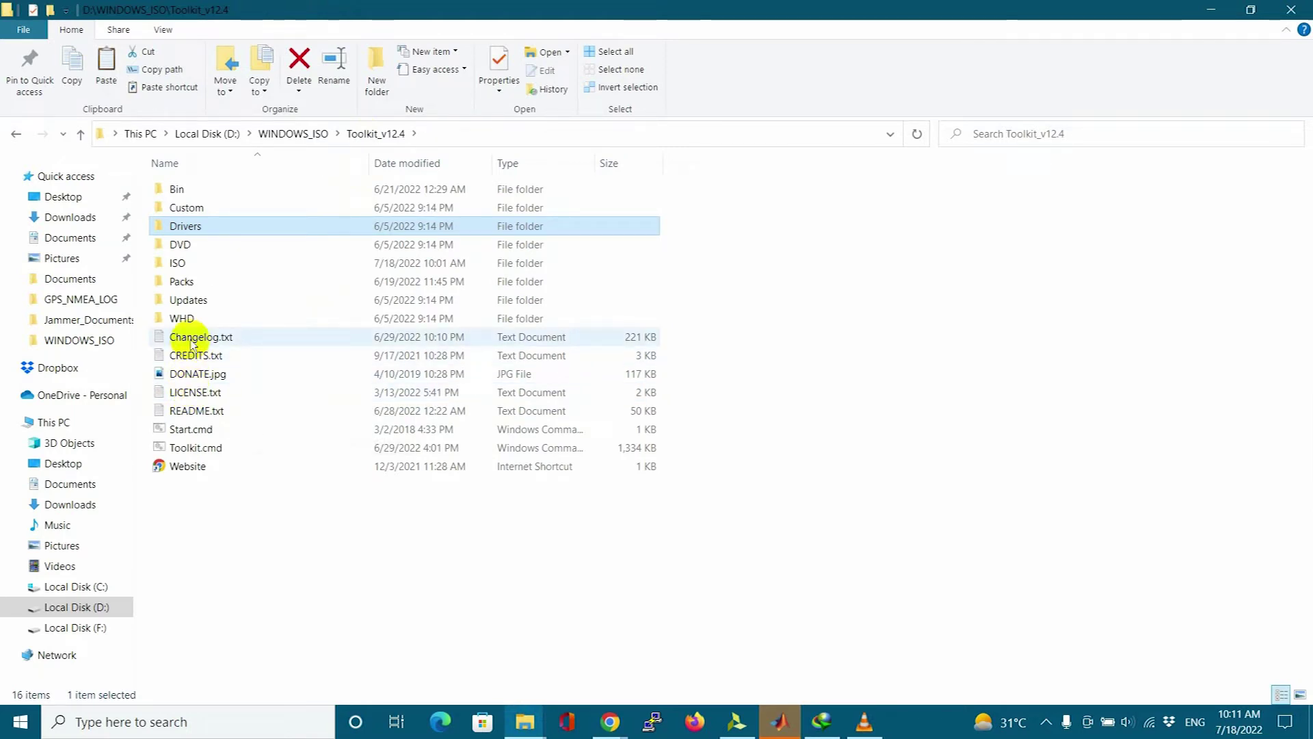
{"action": "left_click", "coordinate": [193, 430]}
Start MSMG Toolkit, accept the EULA, and choose Source > Extract Source from DVD ISO Image.
{"action": "double_click", "coordinate": [193, 431]}
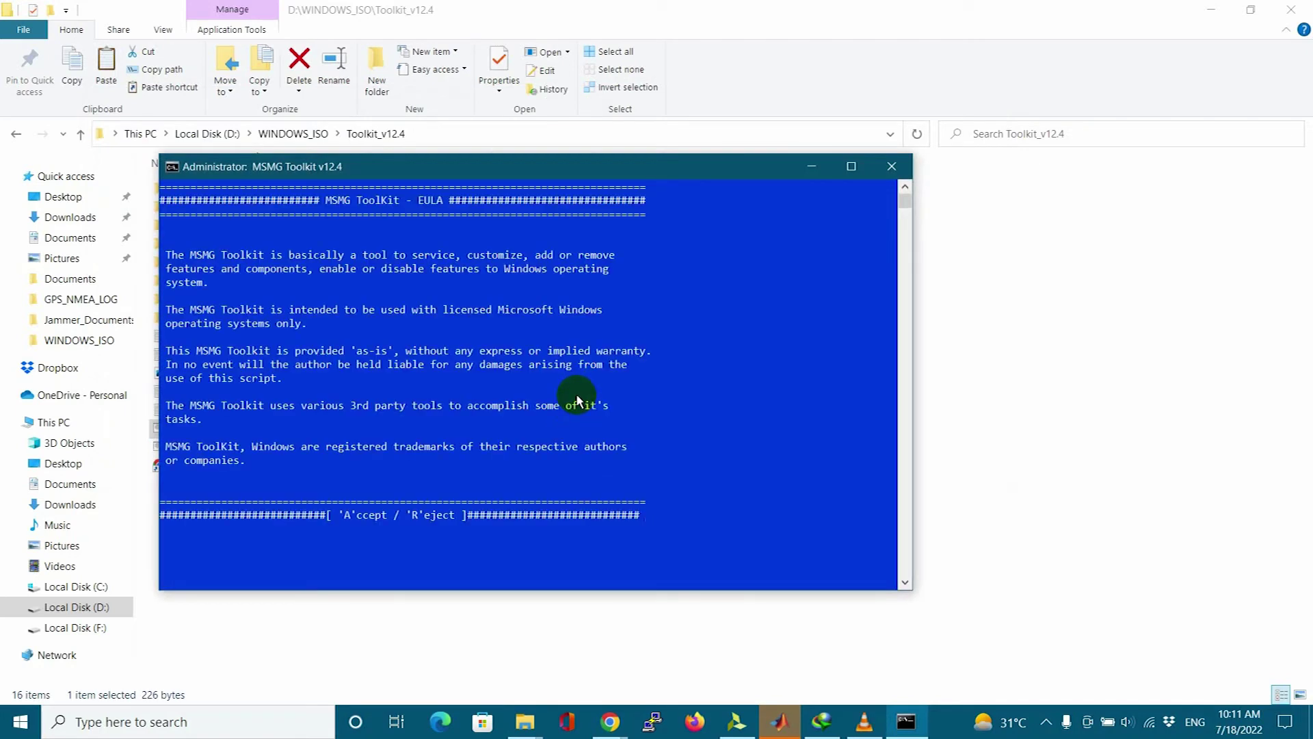
{"action": "key", "text": "a"}
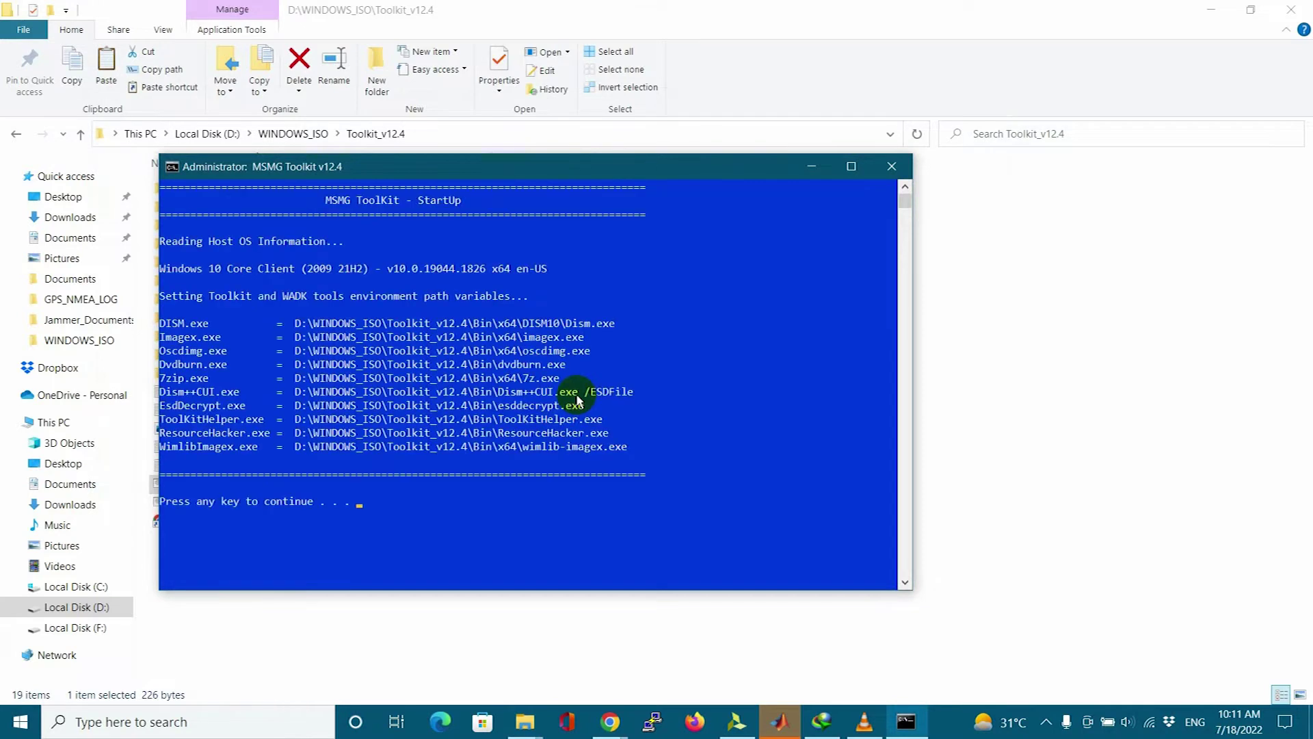
{"action": "key", "text": "Return"}
{"action": "key", "text": "1"}
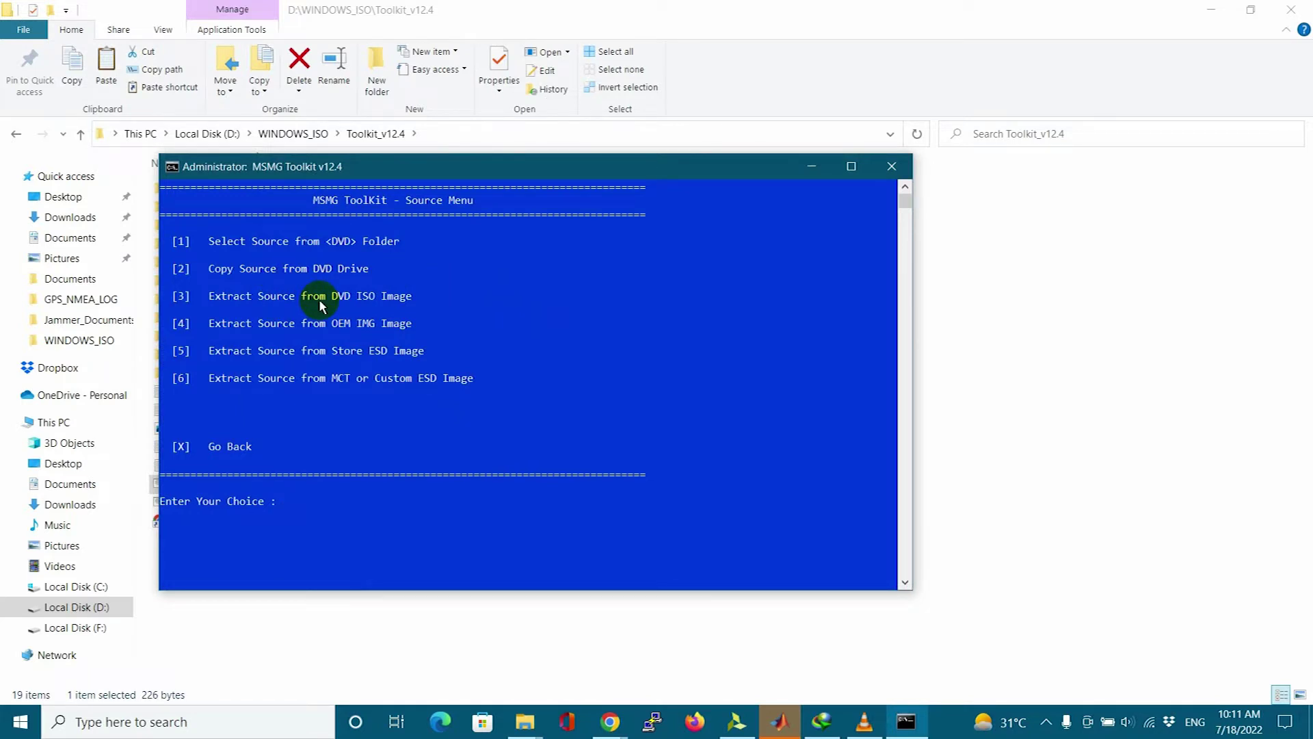
{"action": "key", "text": "3"}
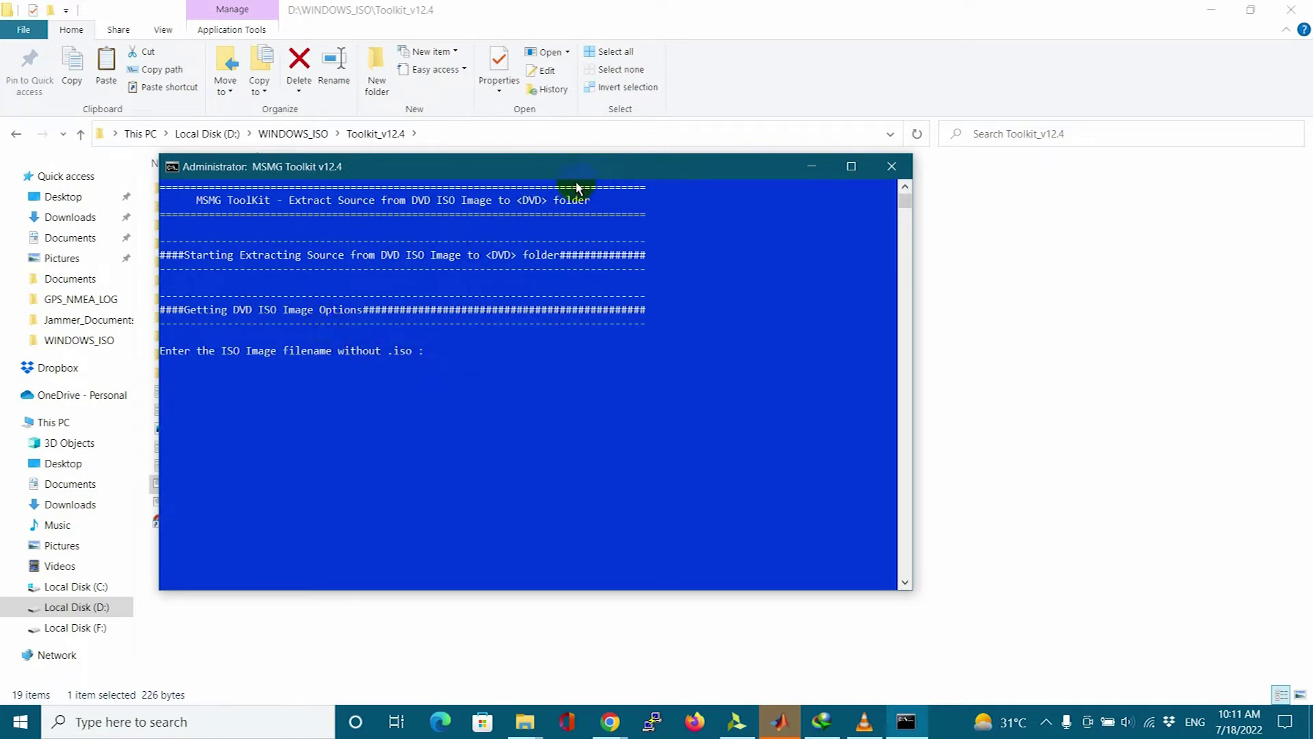
Enter Win10_21H1_English_x64 as the ISO file name and extract it into the DVD source folder.
{"action": "left_click_drag", "start_coordinate": [573, 167], "coordinate": [687, 413]}
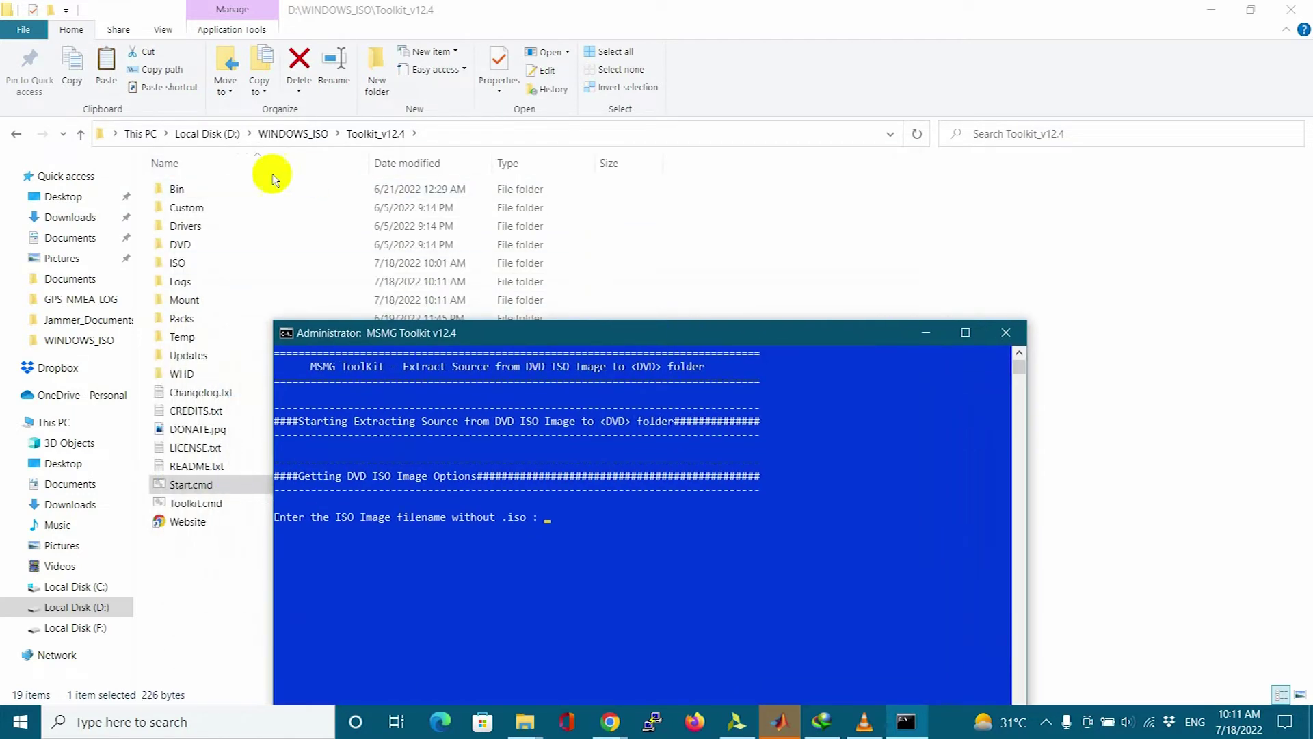
{"action": "left_click", "coordinate": [198, 266]}
{"action": "double_click", "coordinate": [198, 267]}
{"action": "left_click", "coordinate": [222, 190]}
{"action": "key", "text": "F2"}
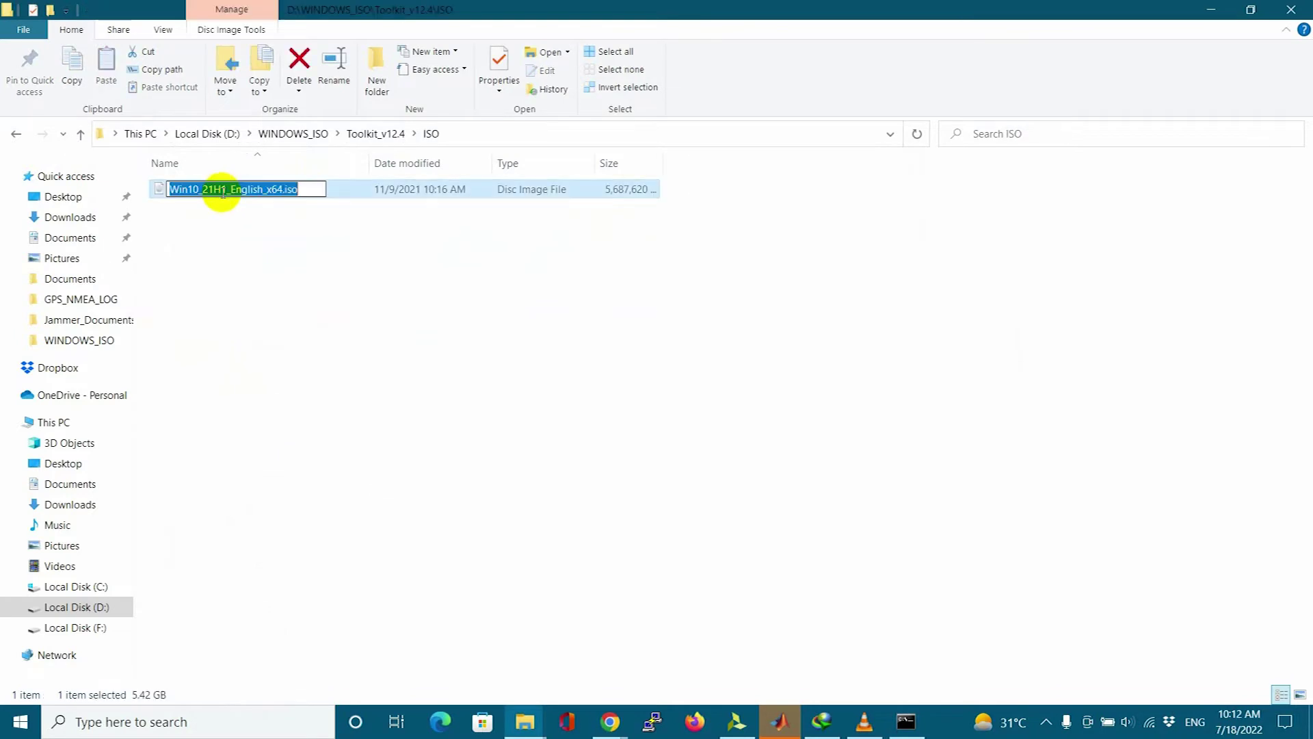
{"action": "left_click", "coordinate": [907, 721]}
{"action": "key", "text": "F2"}
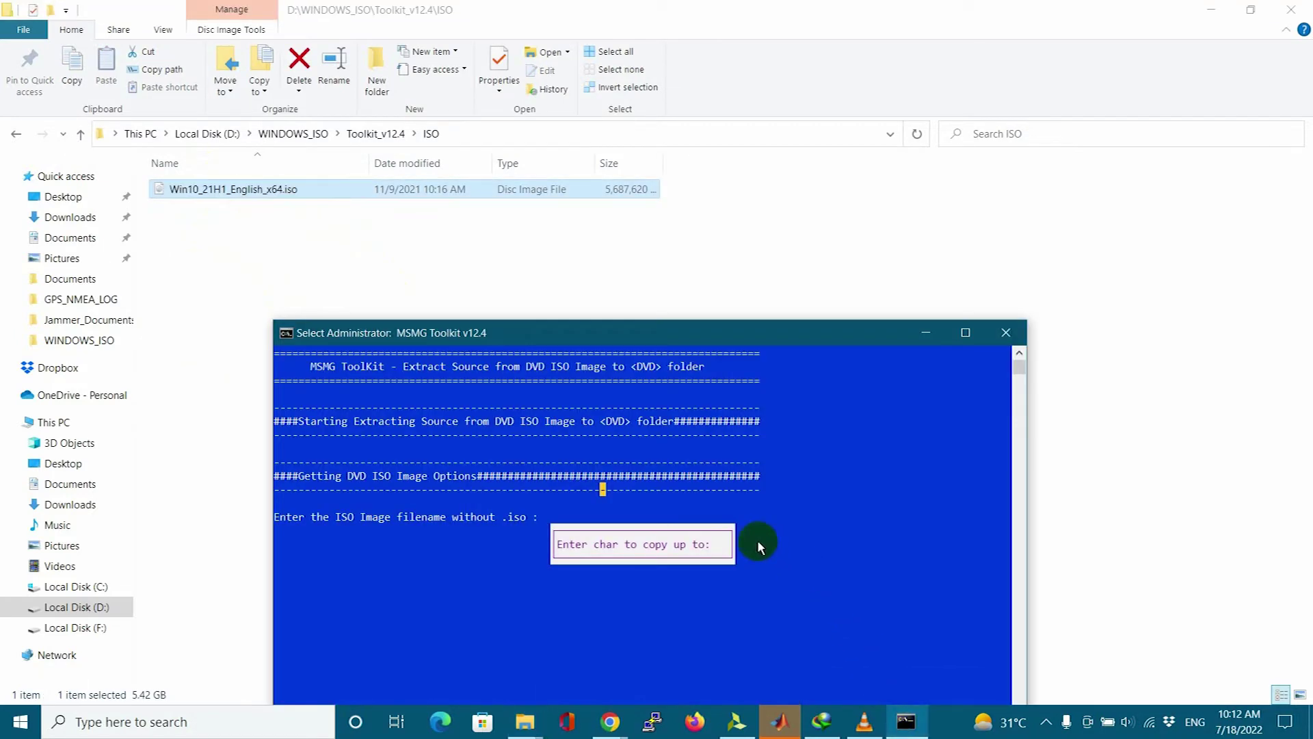
{"action": "key", "text": "Escape"}
{"action": "type", "text": "Win10_21"}
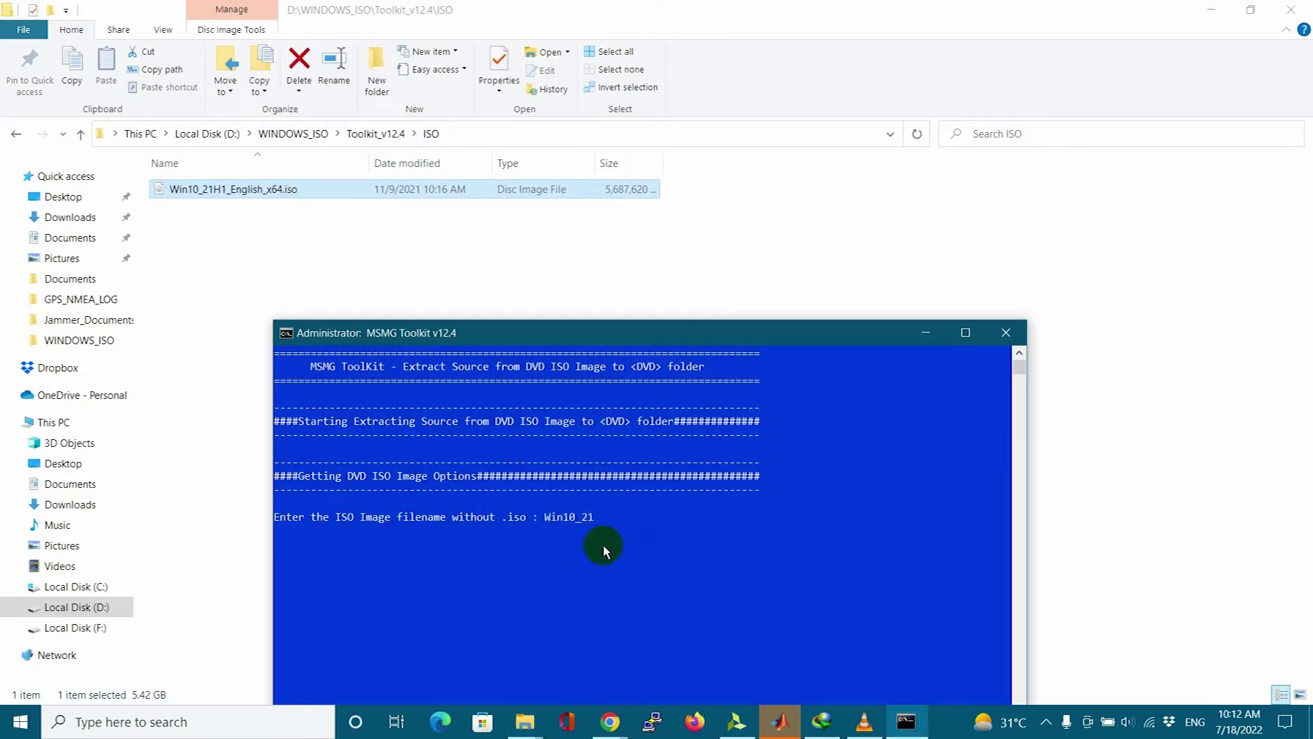
{"action": "type", "text": "H1_English_x64"}
{"action": "key", "text": "Return"}
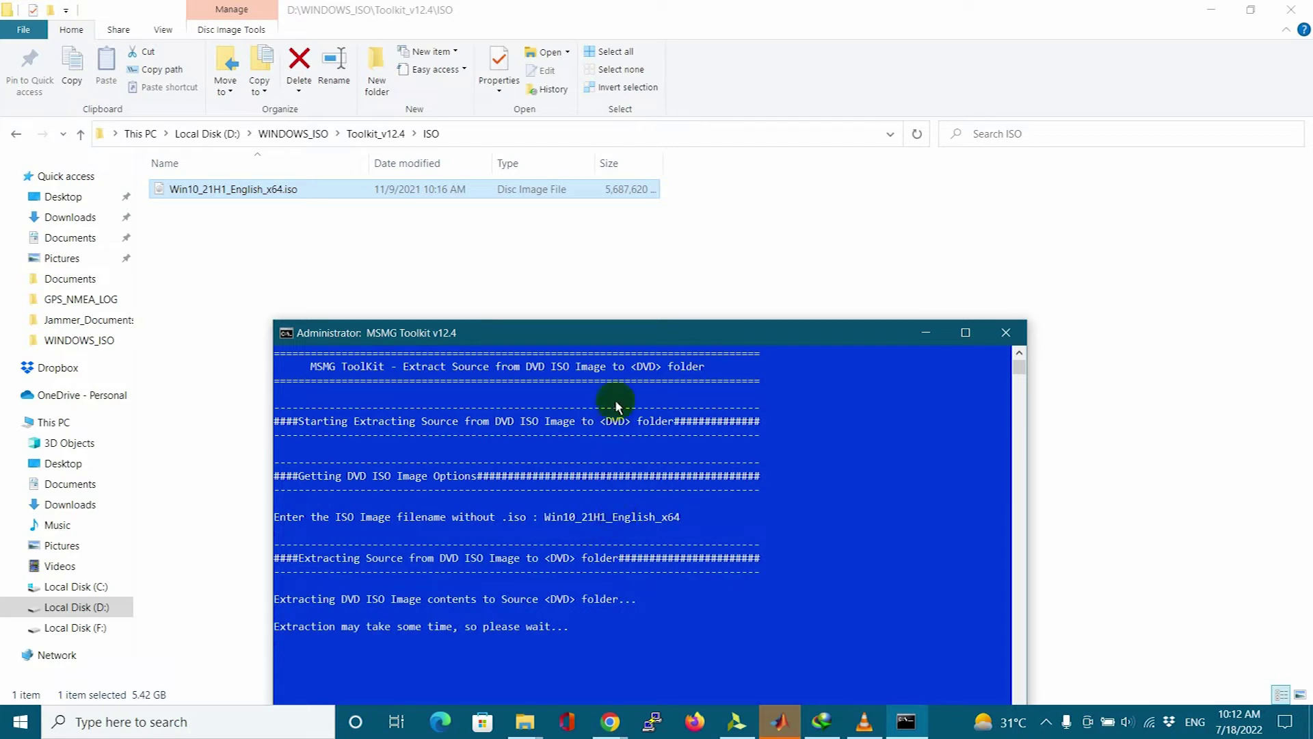
{"action": "left_click_drag", "start_coordinate": [611, 333], "coordinate": [623, 223]}
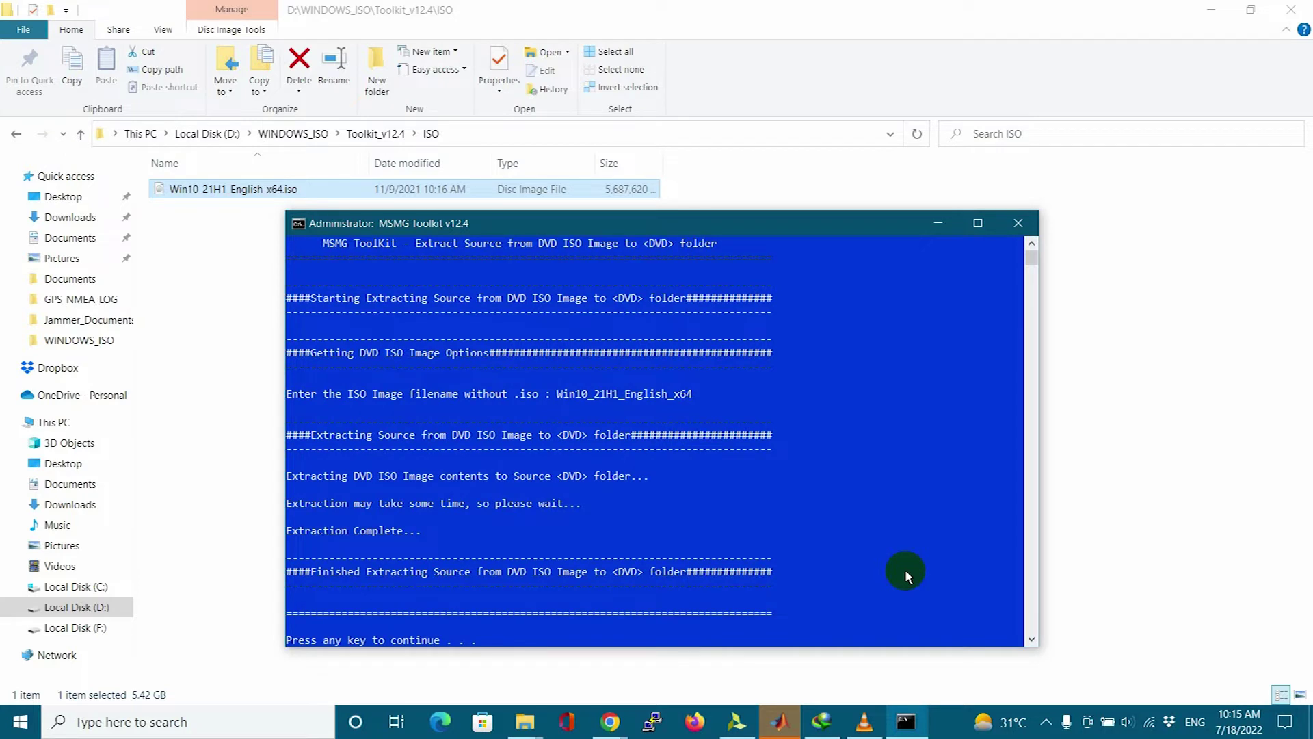
Return to the main menu and quit MSMG Toolkit with X.
{"action": "key", "text": "Return"}
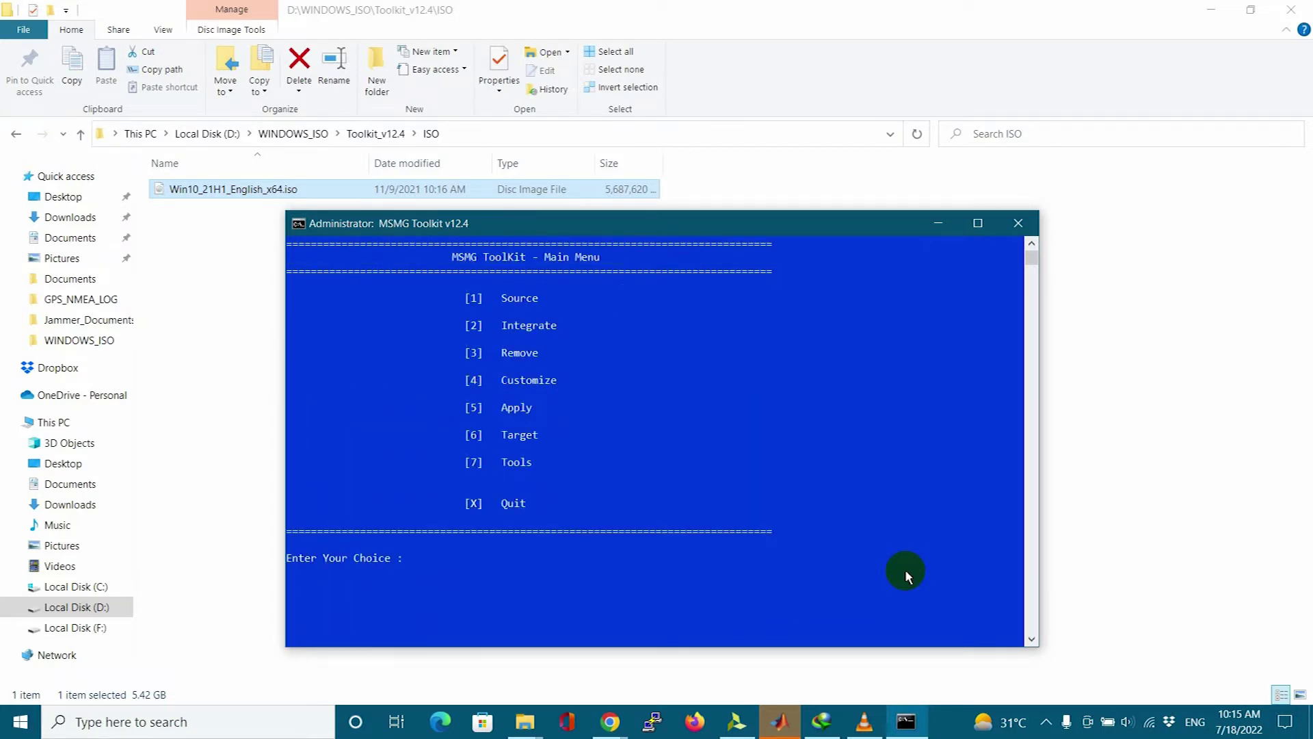
{"action": "type", "text": "X"}
{"action": "key", "text": "Return"}
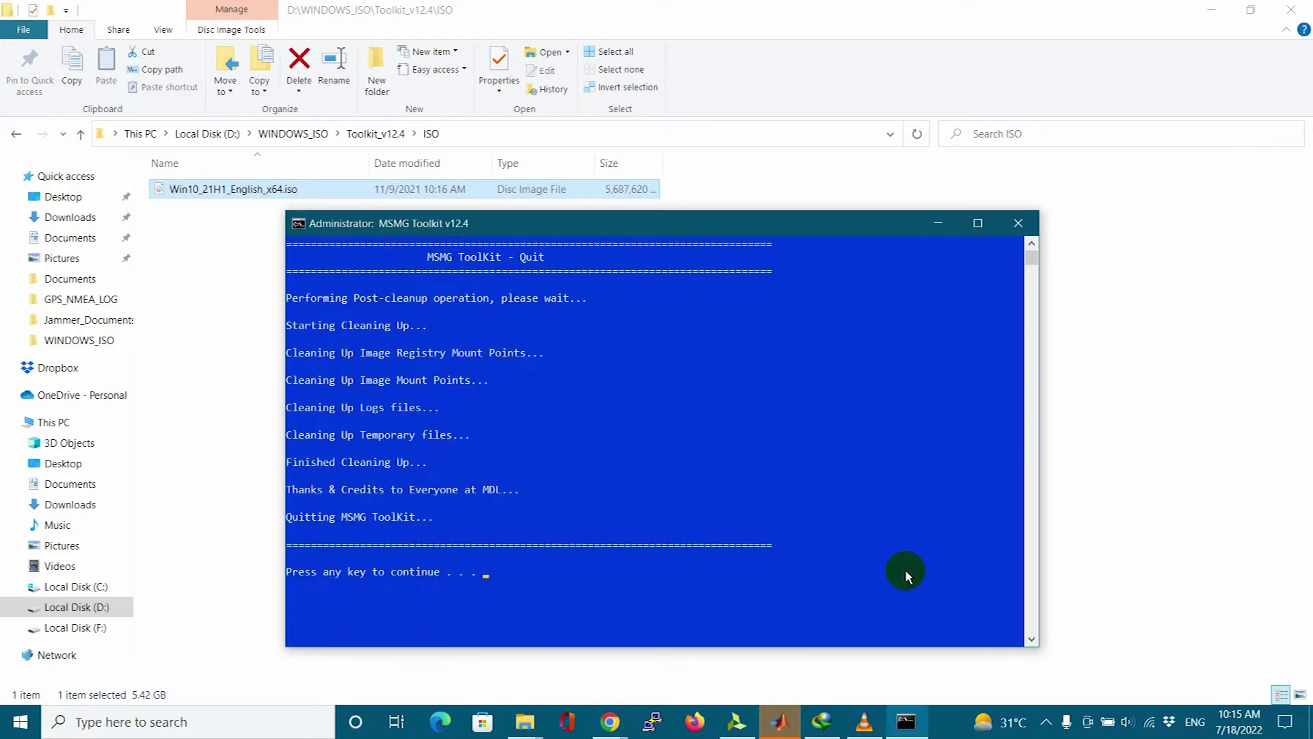
{"action": "key", "text": "Return"}
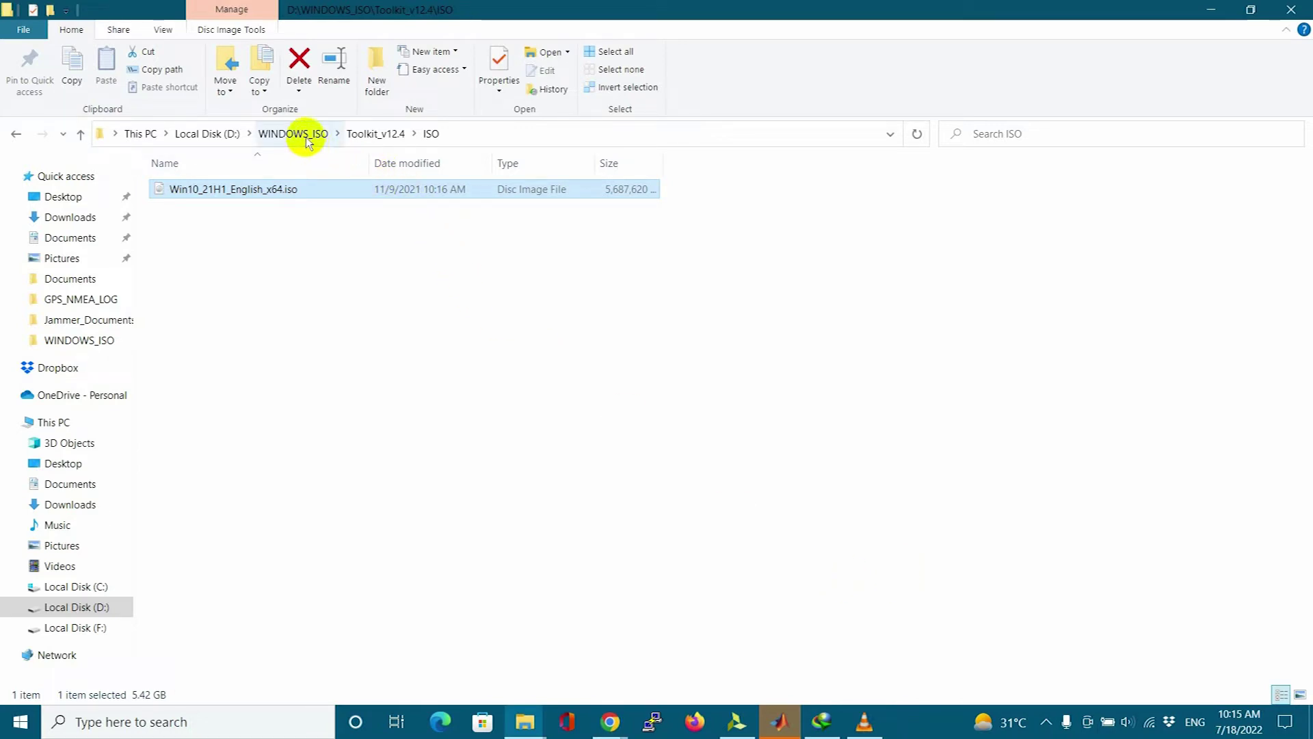
Check the extracted setup files in Toolkit_v12.4\DVD and relaunch MSMG Toolkit from Start.cmd.
{"action": "left_click", "coordinate": [375, 136]}
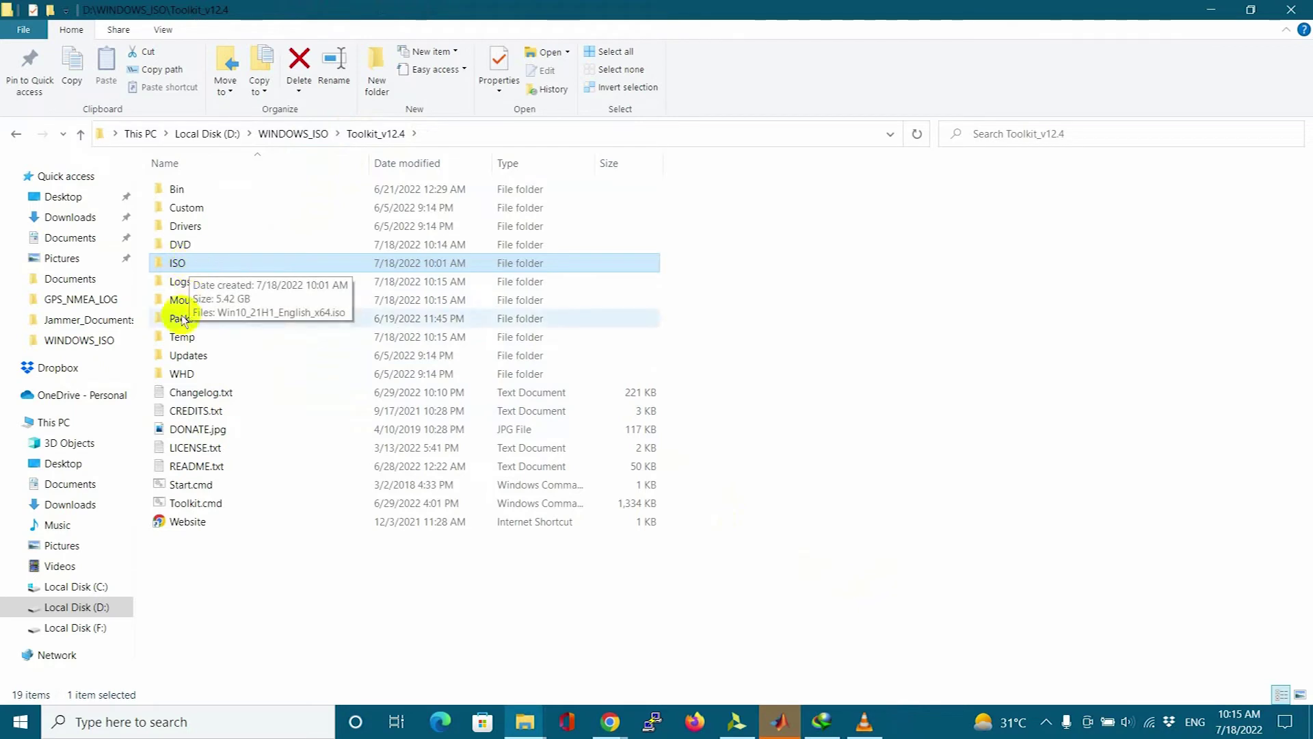
{"action": "mouse_move", "coordinate": [189, 264]}
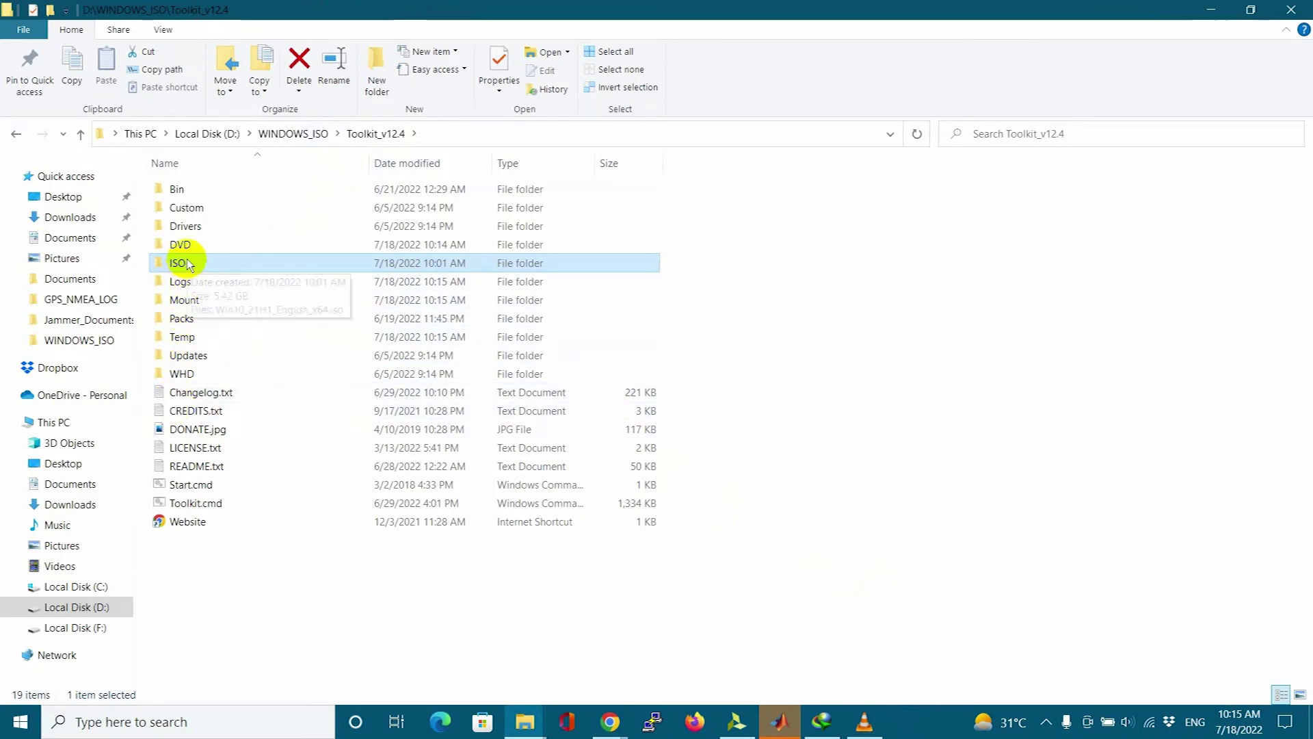
{"action": "double_click", "coordinate": [182, 246]}
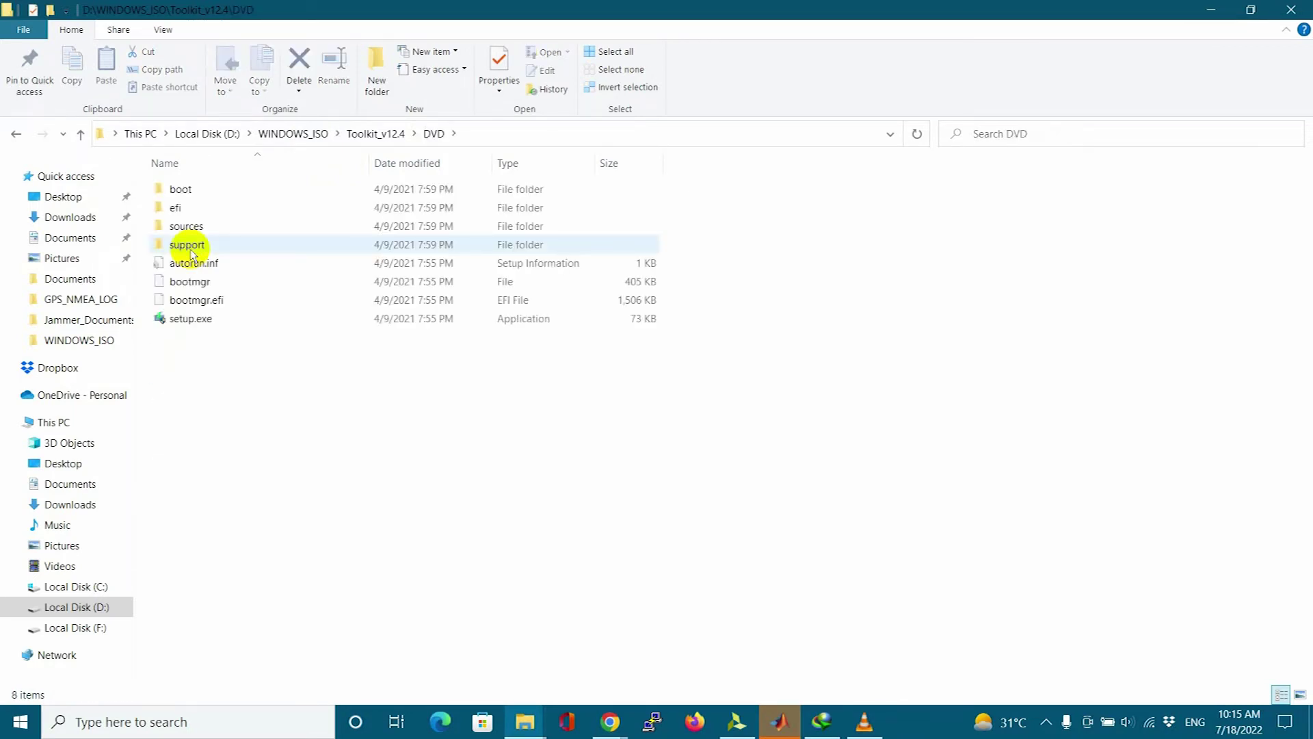
{"action": "key", "text": "alt+Left"}
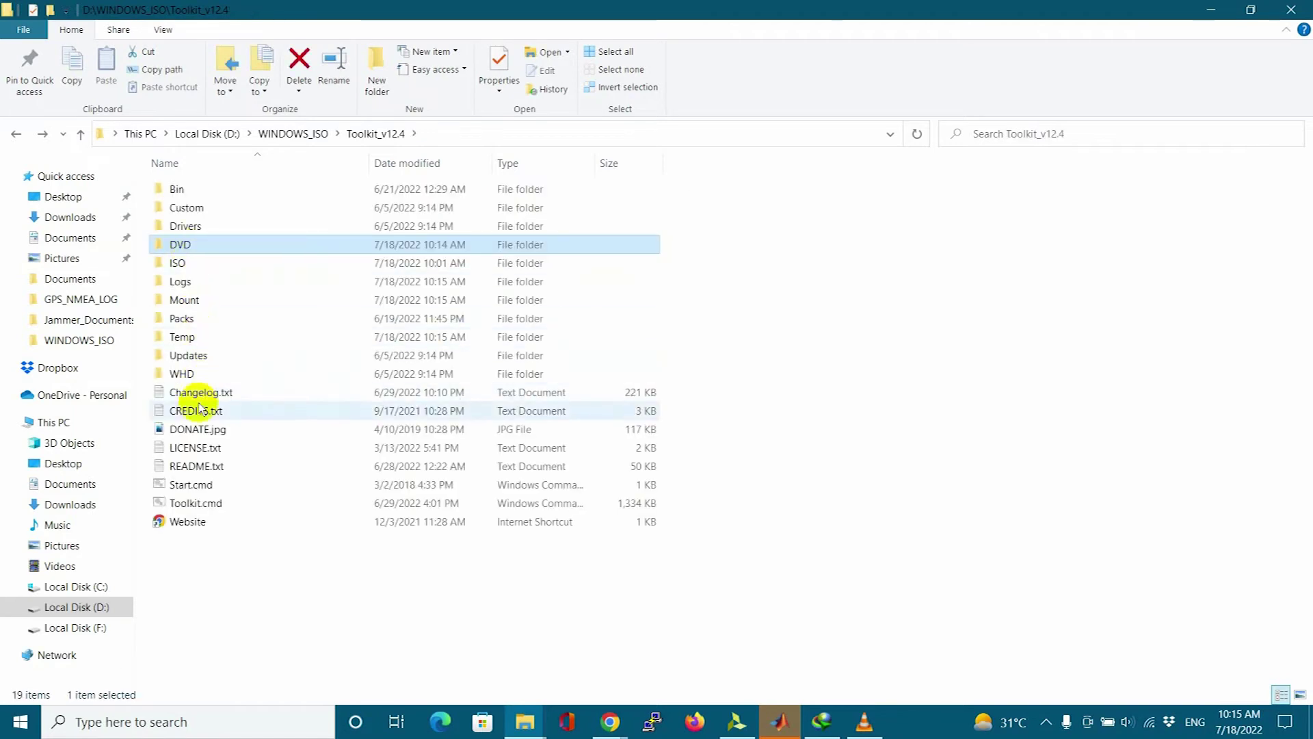
{"action": "double_click", "coordinate": [193, 481]}
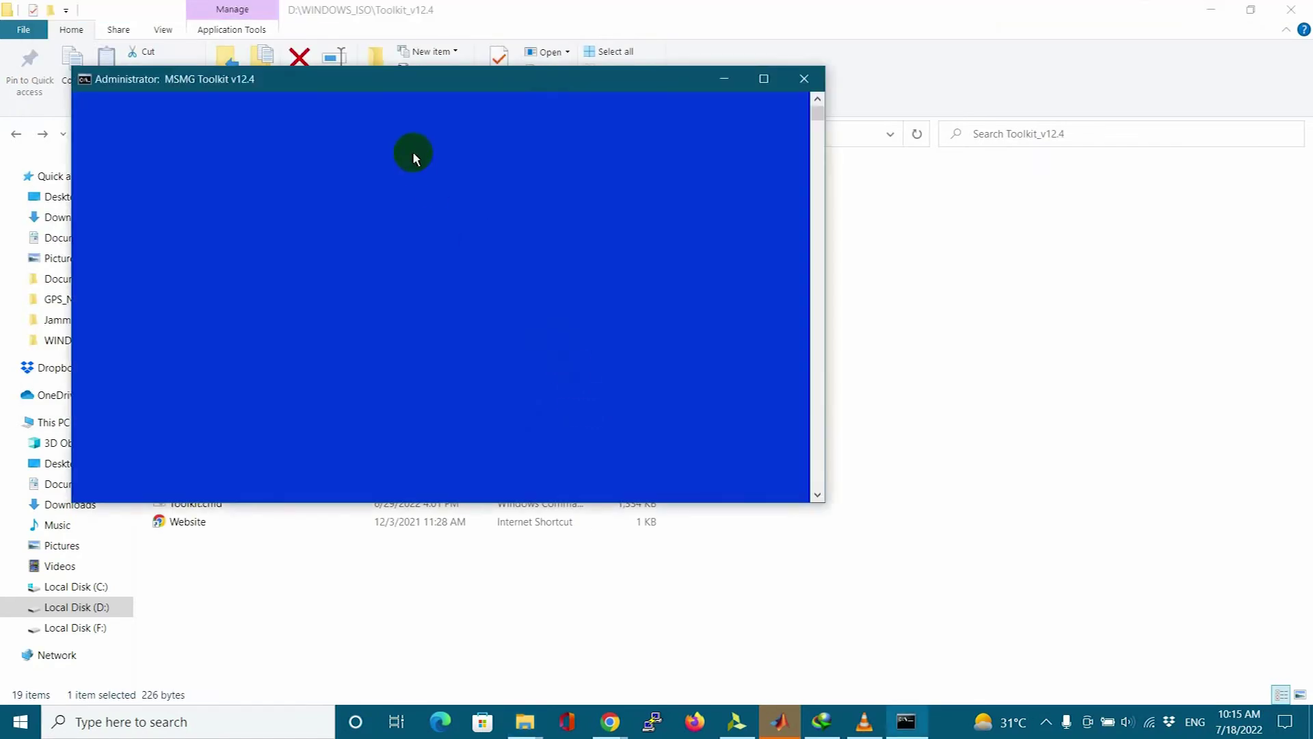
Select the DVD source, choose image index 6, and mount its Boot.wim, Install.wim and WinRE.wim images.
{"action": "left_click_drag", "start_coordinate": [408, 83], "coordinate": [746, 197]}
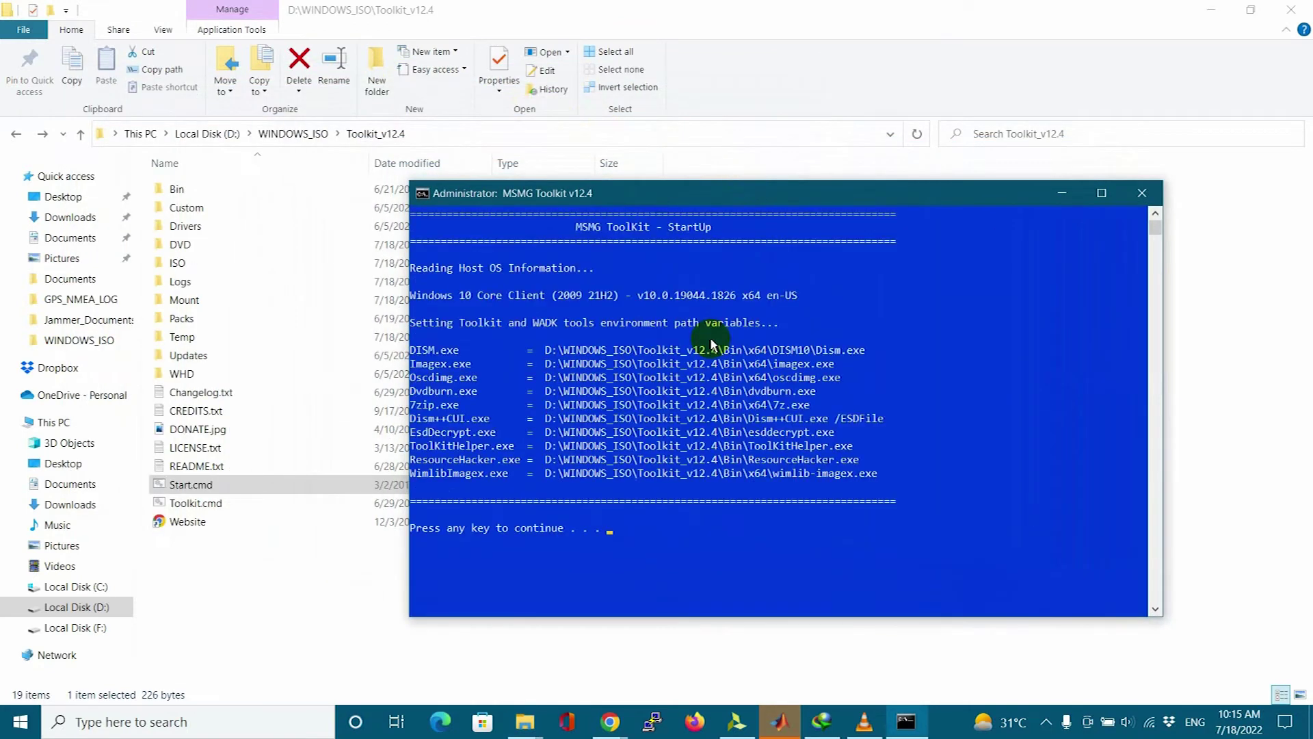
{"action": "key", "text": "Return"}
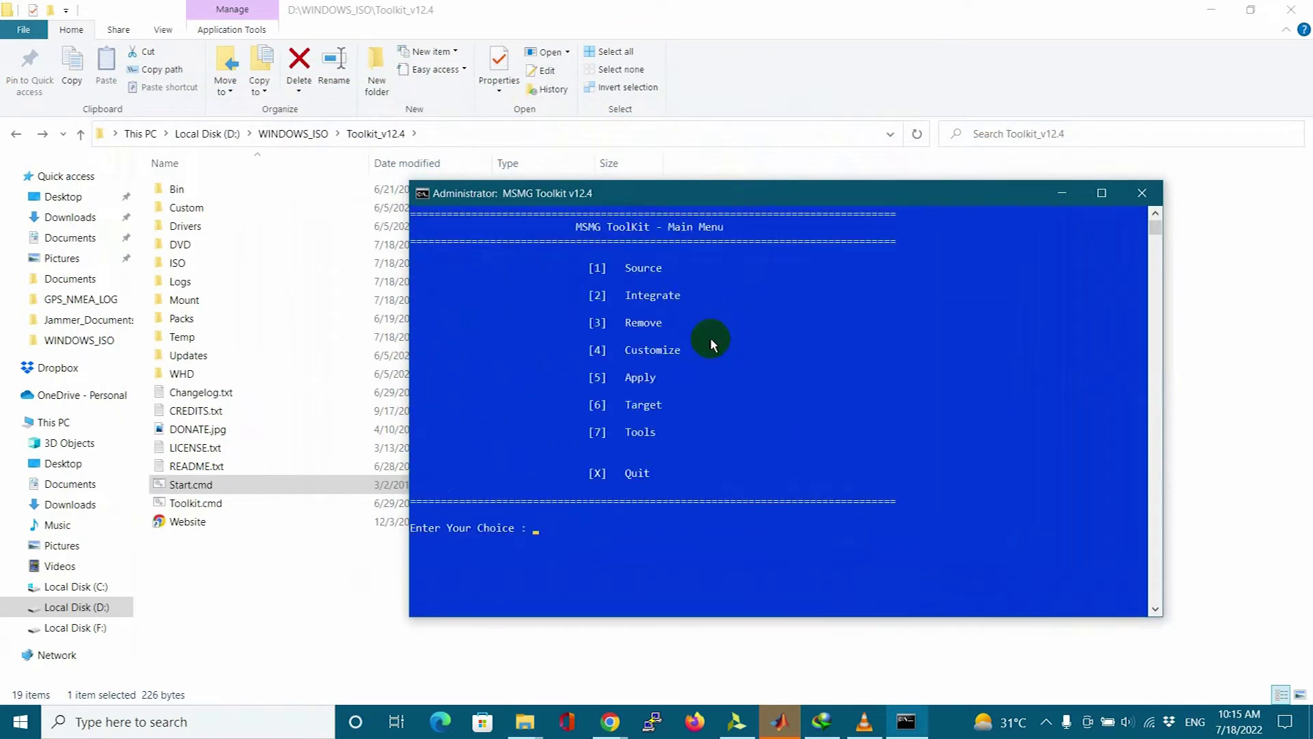
{"action": "key", "text": "1"}
{"action": "key", "text": "1"}
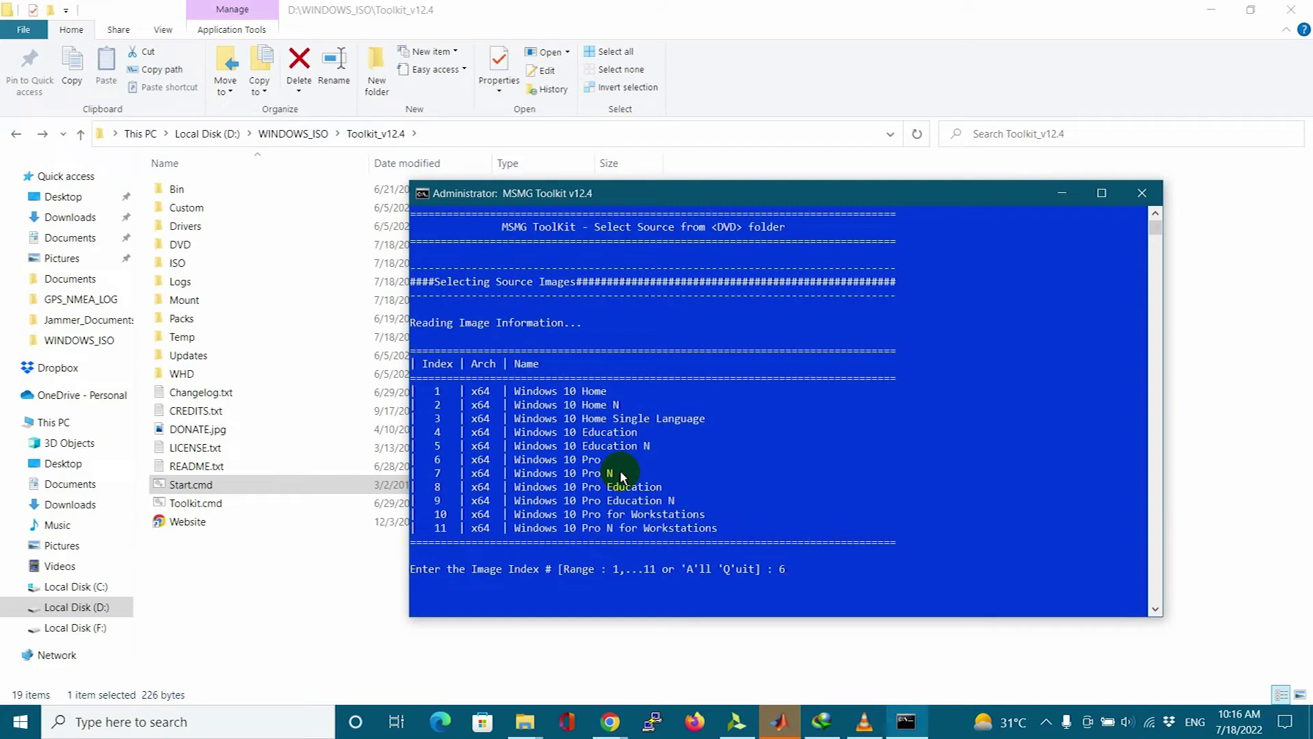
{"action": "type", "text": "Y"}
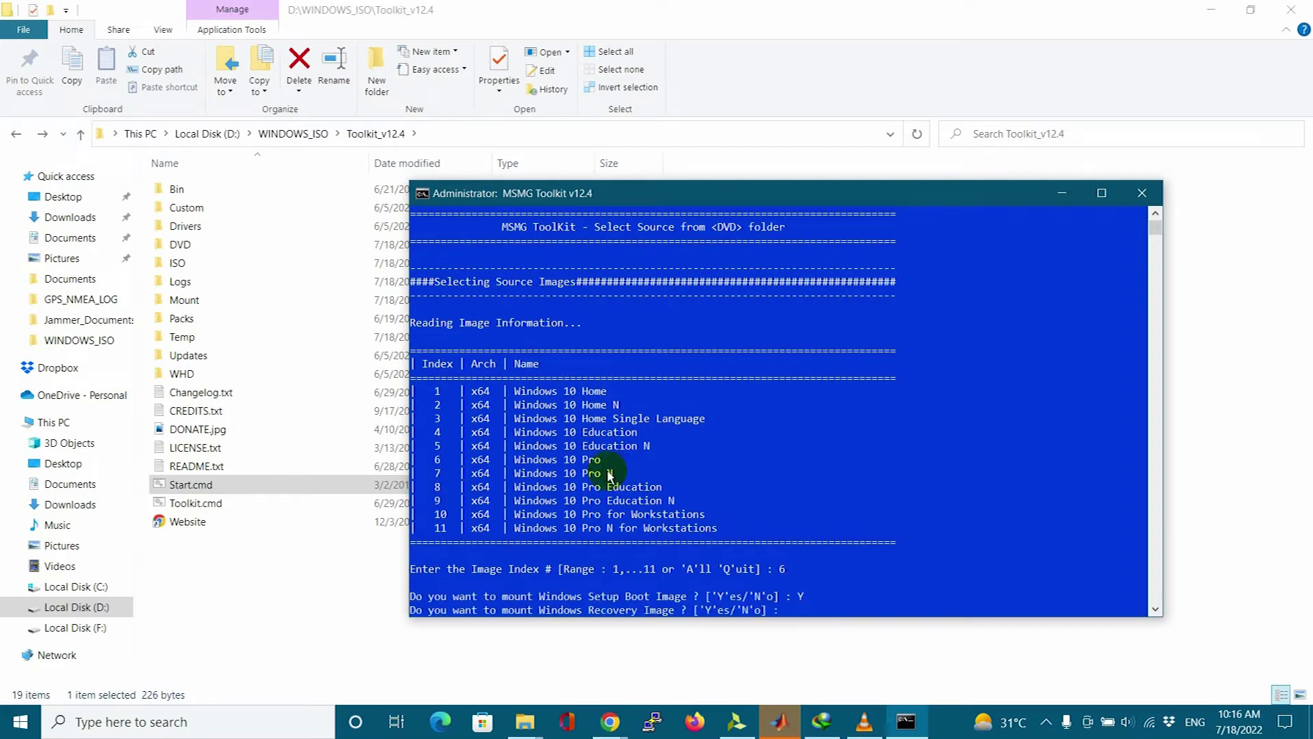
{"action": "type", "text": "Y"}
{"action": "key", "text": "Return"}
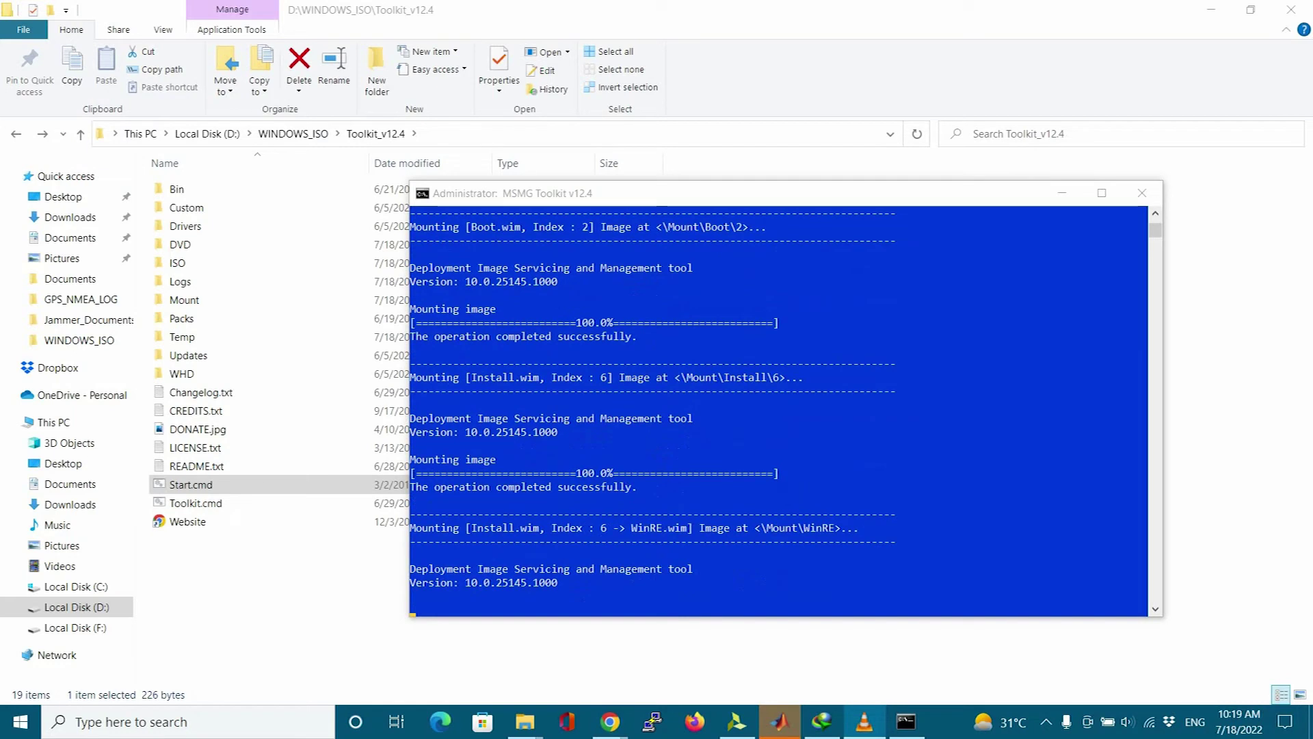
{"action": "key", "text": "Return"}
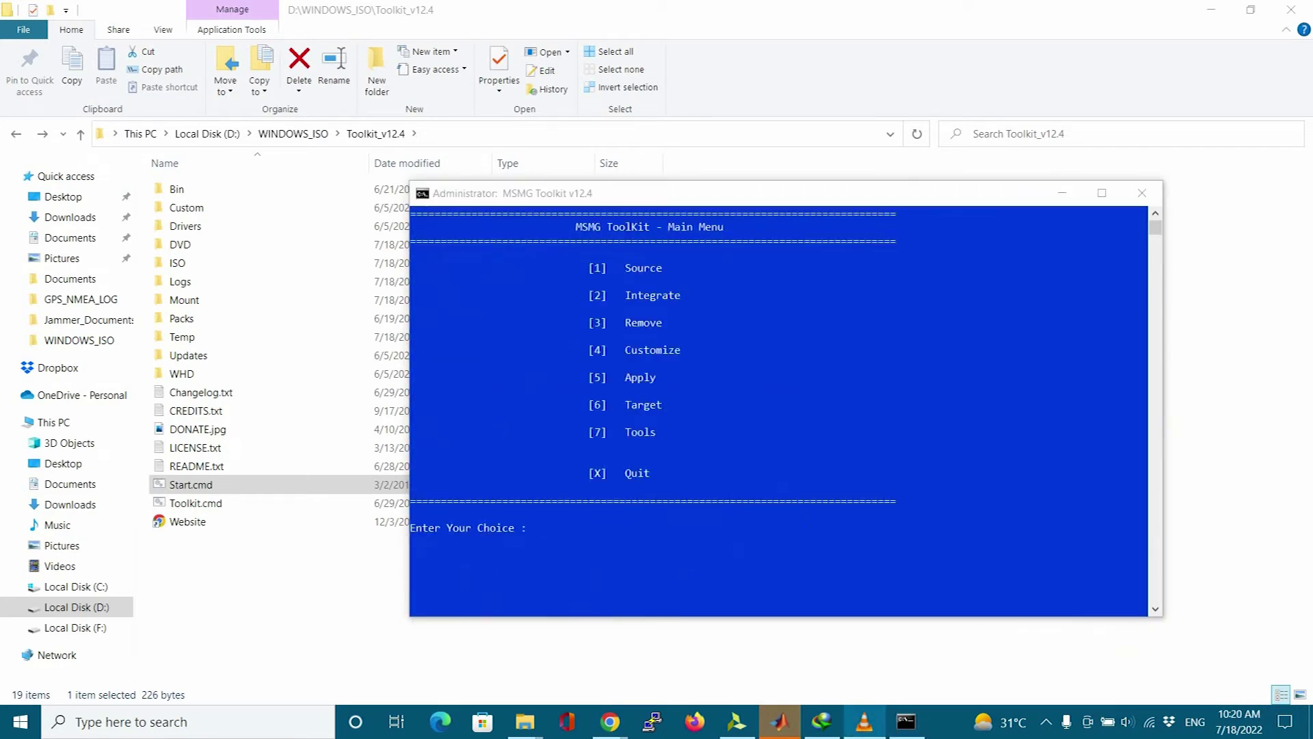
Integrate the 64 exported driver packages into Install.wim index 6 through Integrate > Windows Drivers.
{"action": "left_click", "coordinate": [599, 399]}
{"action": "type", "text": "2"}
{"action": "key", "text": "Return"}
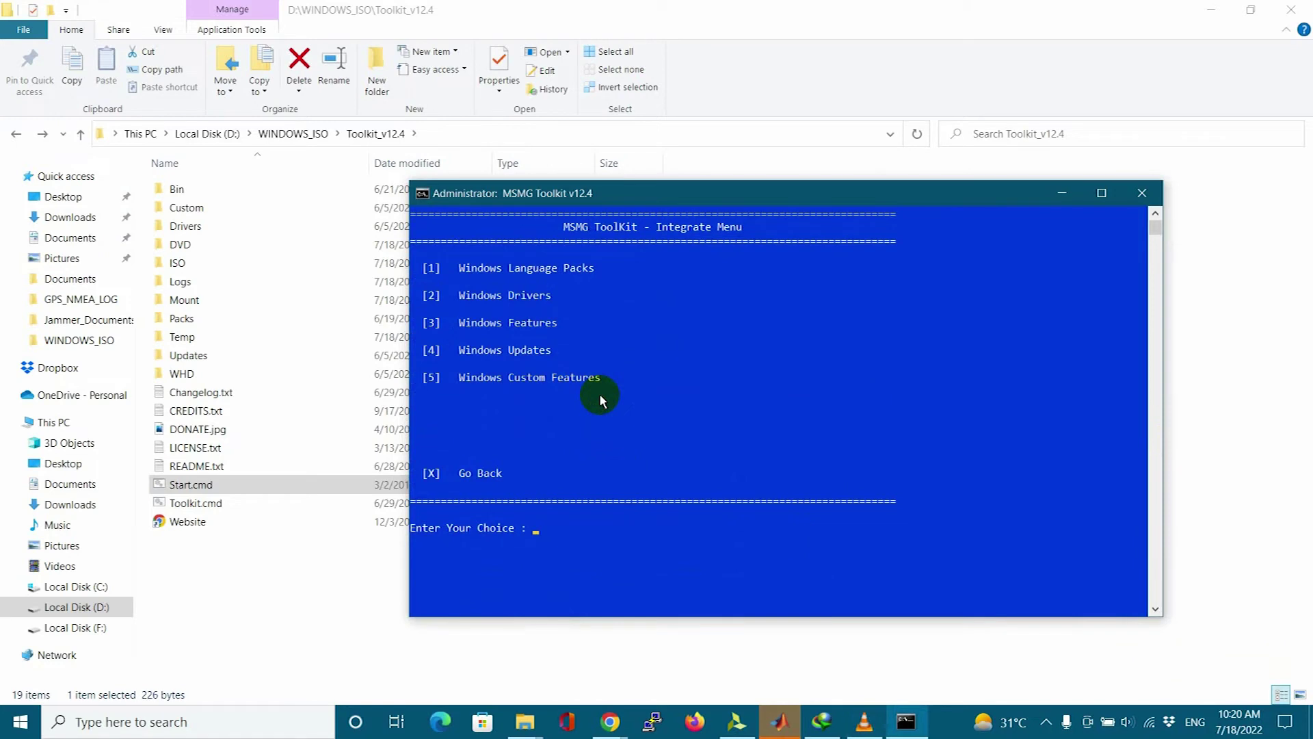
{"action": "type", "text": "2"}
{"action": "key", "text": "Return"}
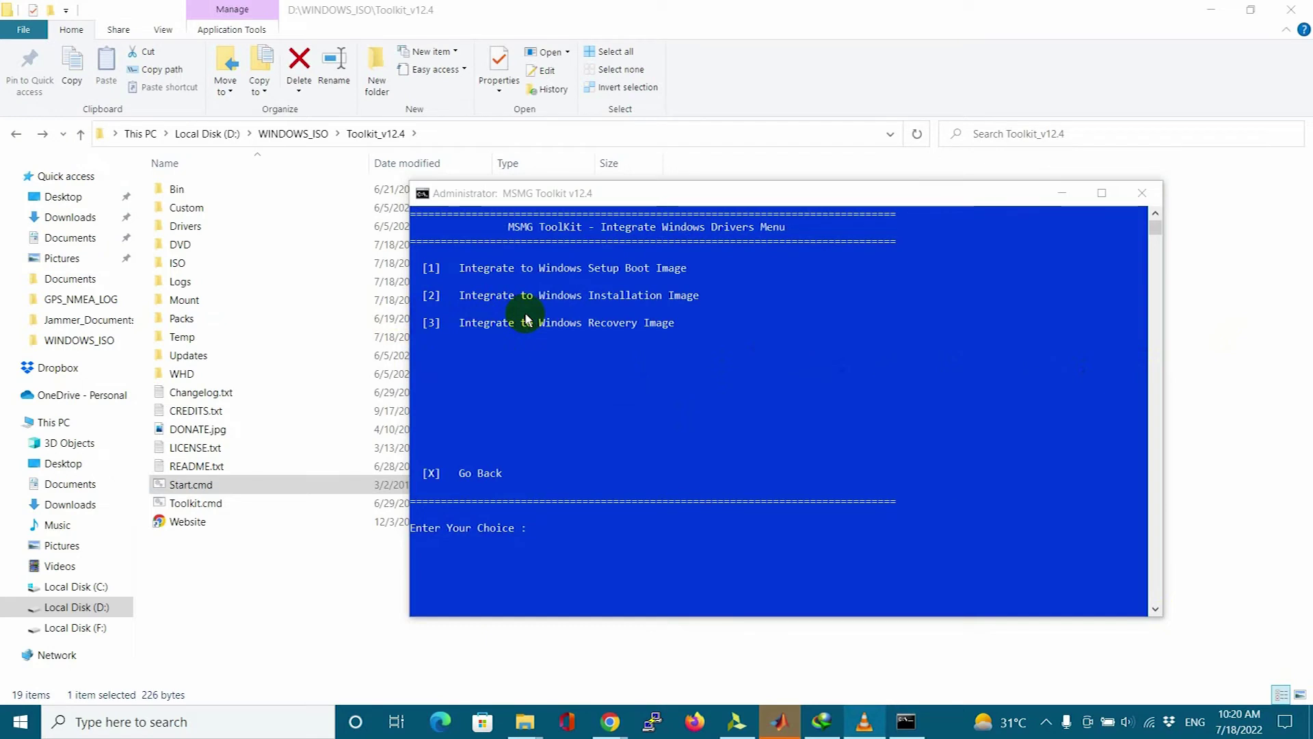
{"action": "left_click", "coordinate": [547, 347]}
{"action": "type", "text": "2"}
{"action": "key", "text": "Return"}
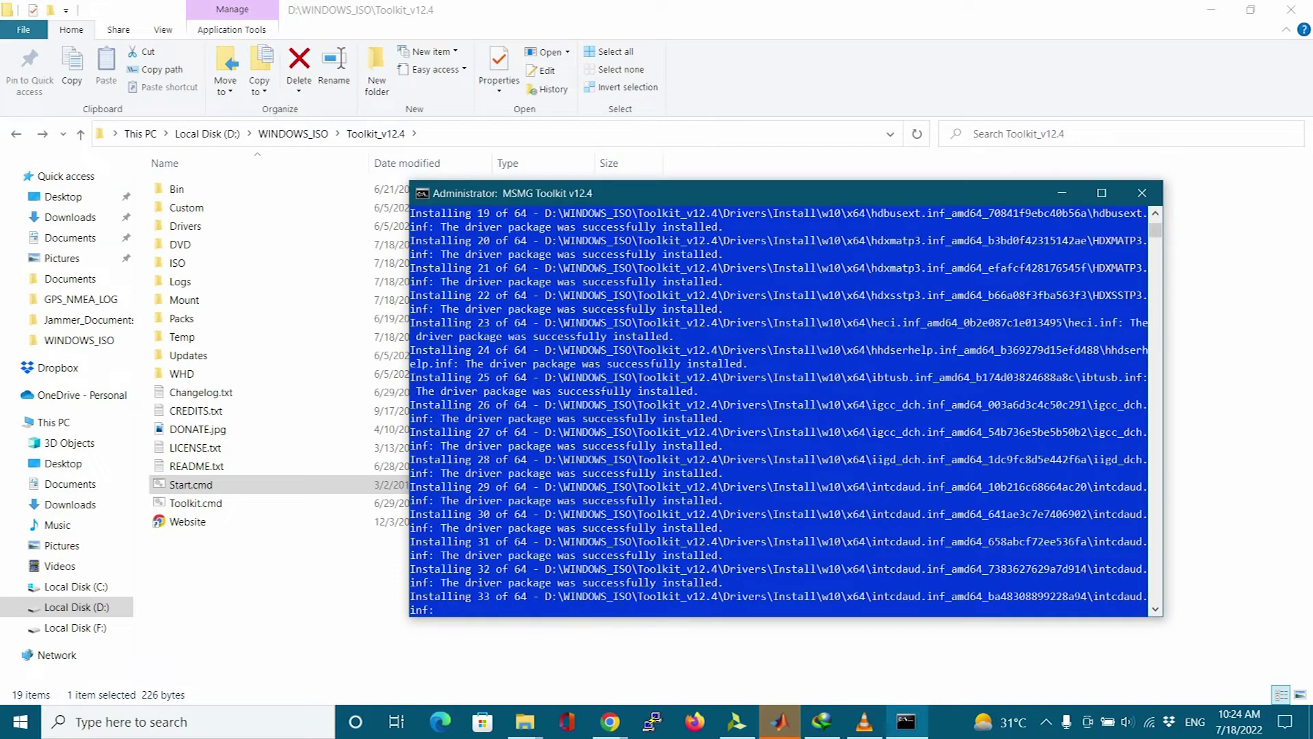
{"action": "key", "text": "Return"}
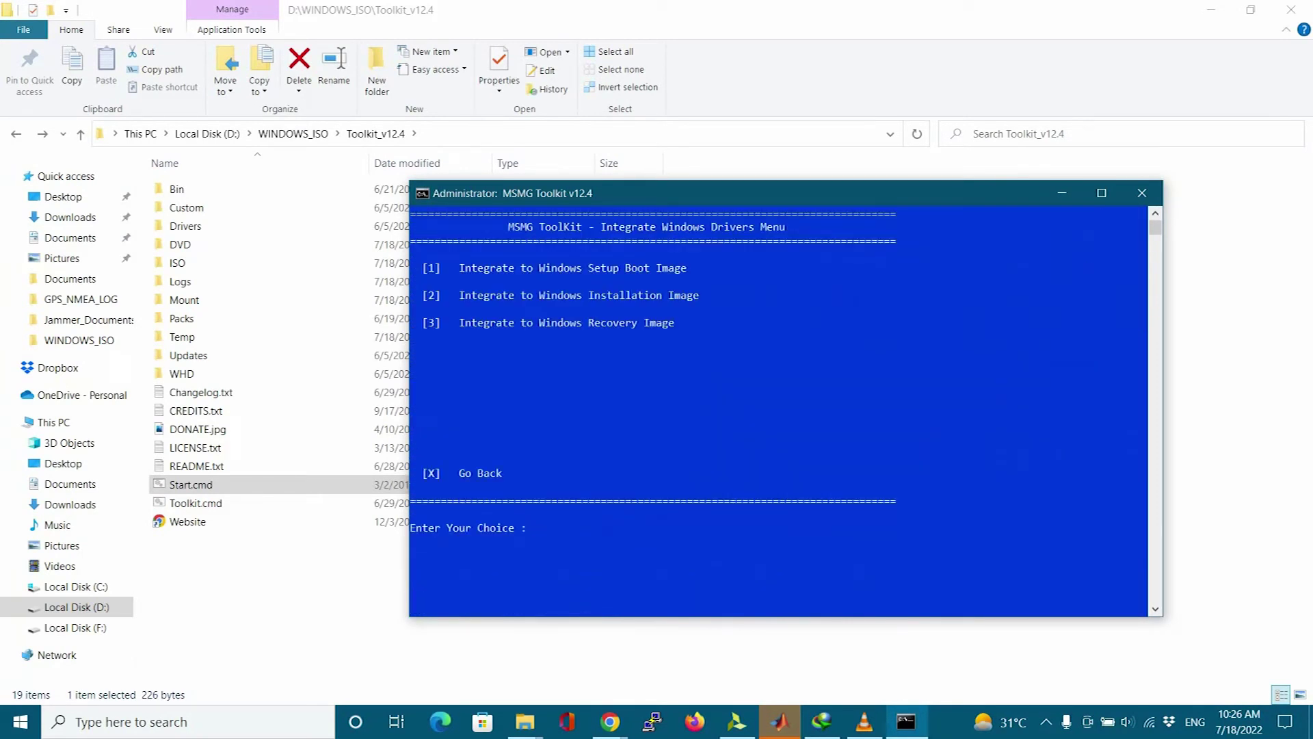
Back out of the driver integration menus to the toolkit's main menu with X twice.
{"action": "key", "text": "alt+Tab"}
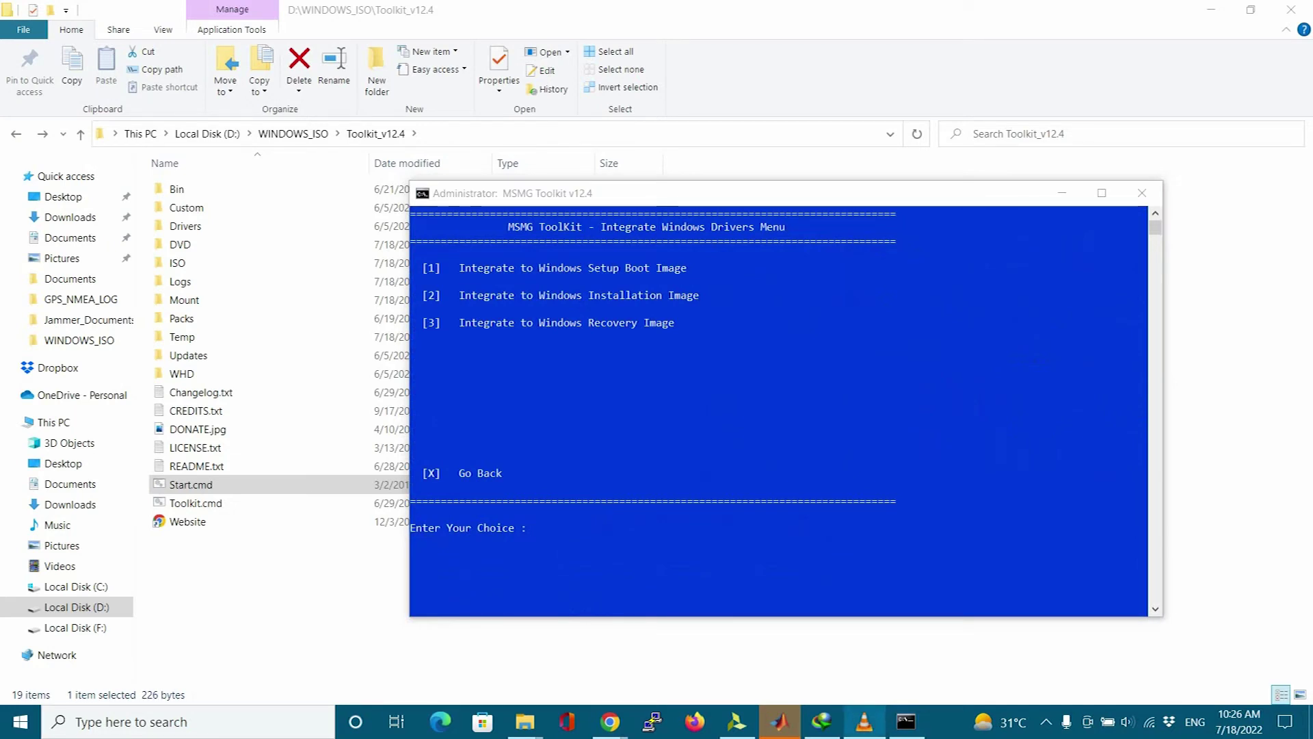
{"action": "left_click", "coordinate": [499, 470]}
{"action": "type", "text": "x"}
{"action": "key", "text": "Return"}
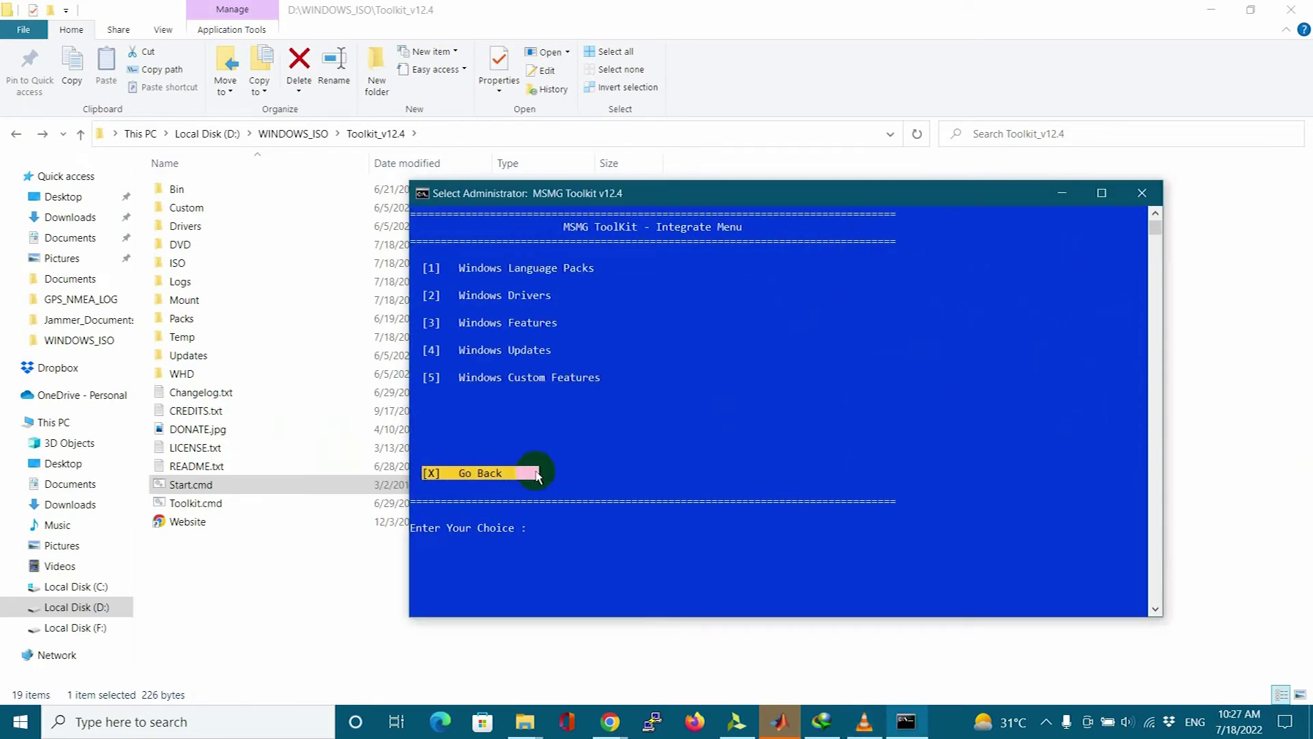
{"action": "type", "text": "x"}
{"action": "key", "text": "Return"}
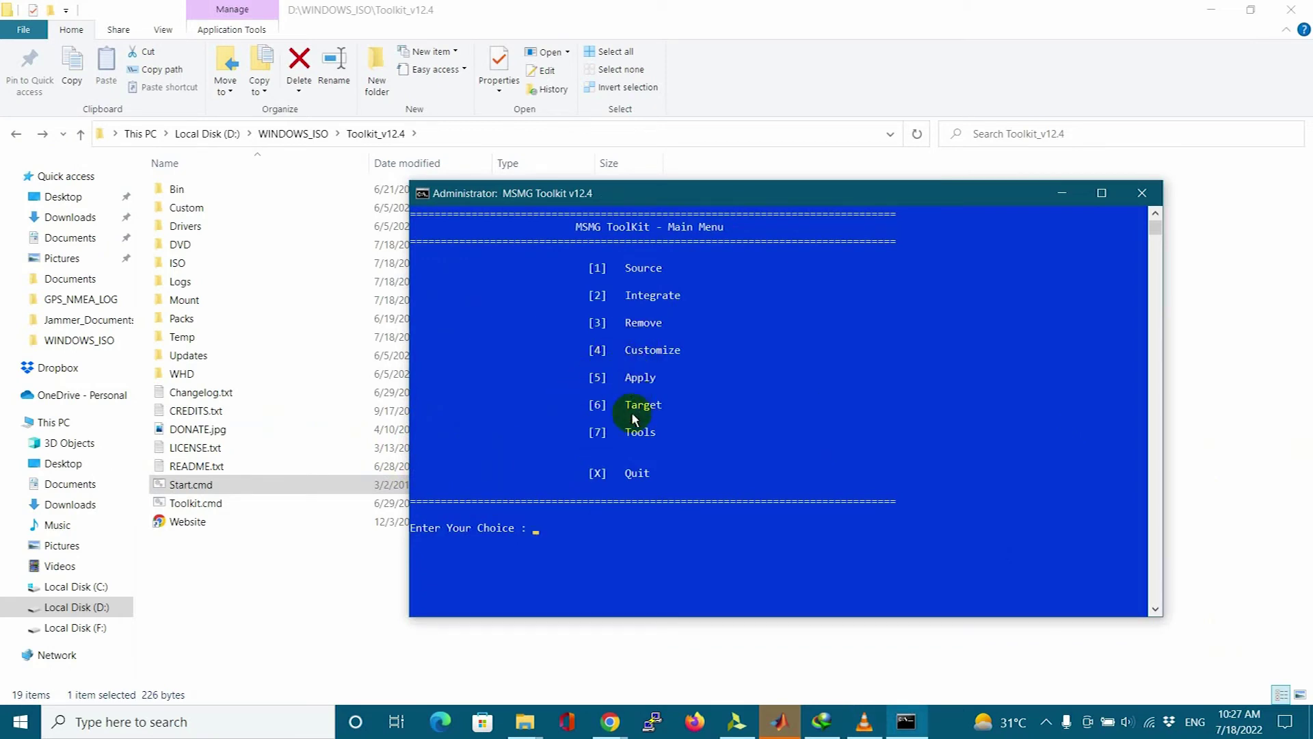
Apply & Save Changes to the source images, answering Y to the save and cleanup prompts.
{"action": "left_click_drag", "start_coordinate": [583, 383], "coordinate": [663, 385]}
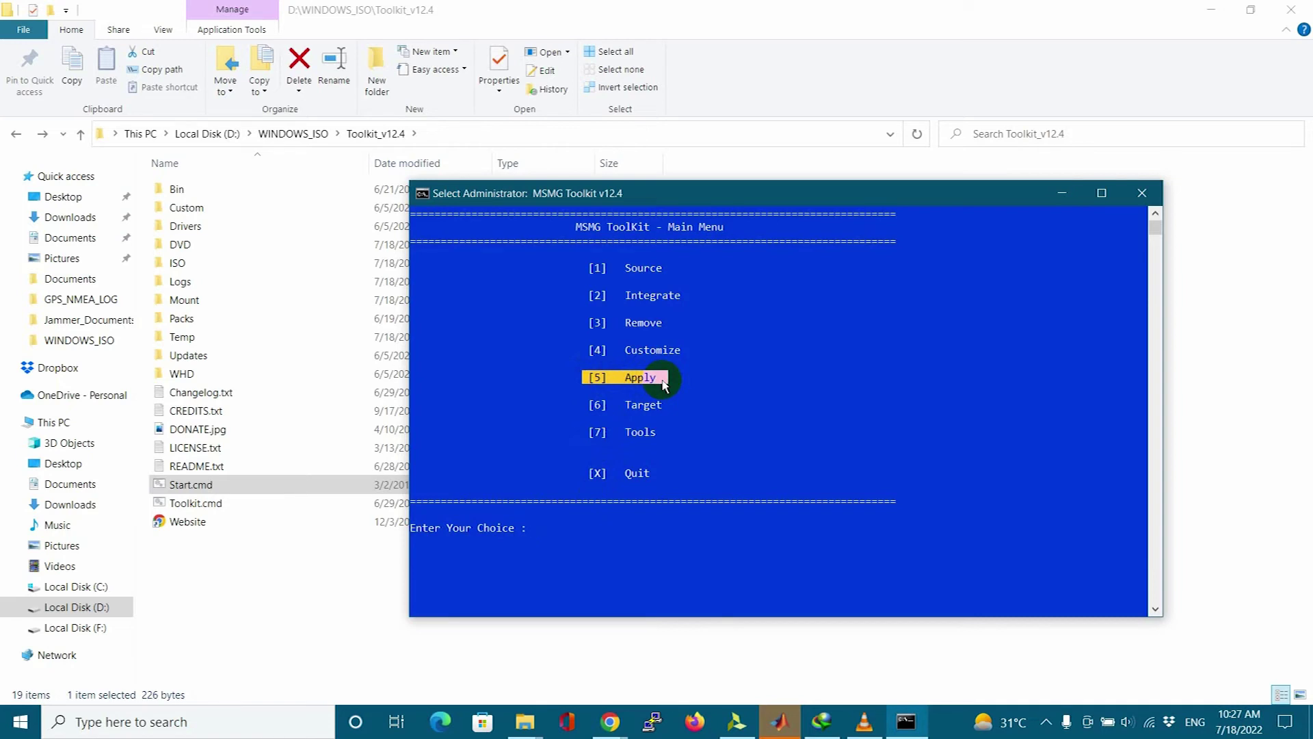
{"action": "type", "text": "5"}
{"action": "key", "text": "Return"}
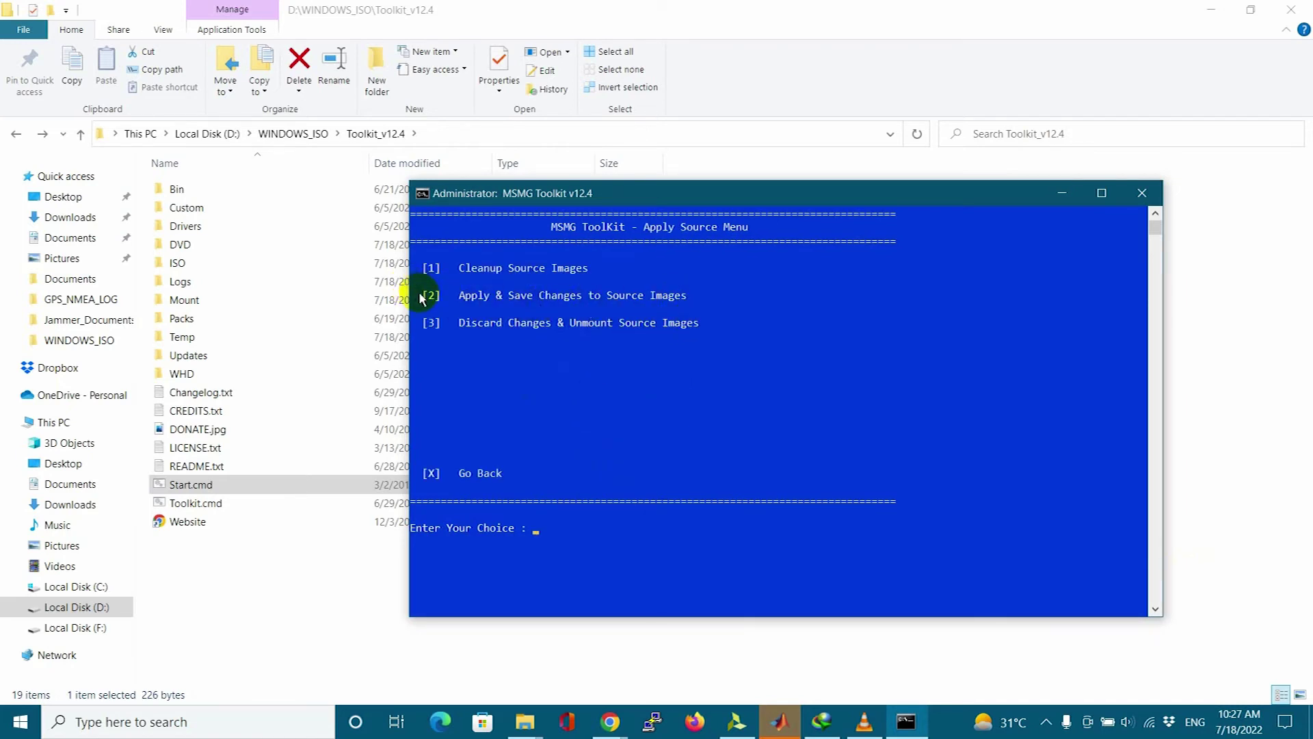
{"action": "left_click_drag", "start_coordinate": [417, 295], "coordinate": [717, 311]}
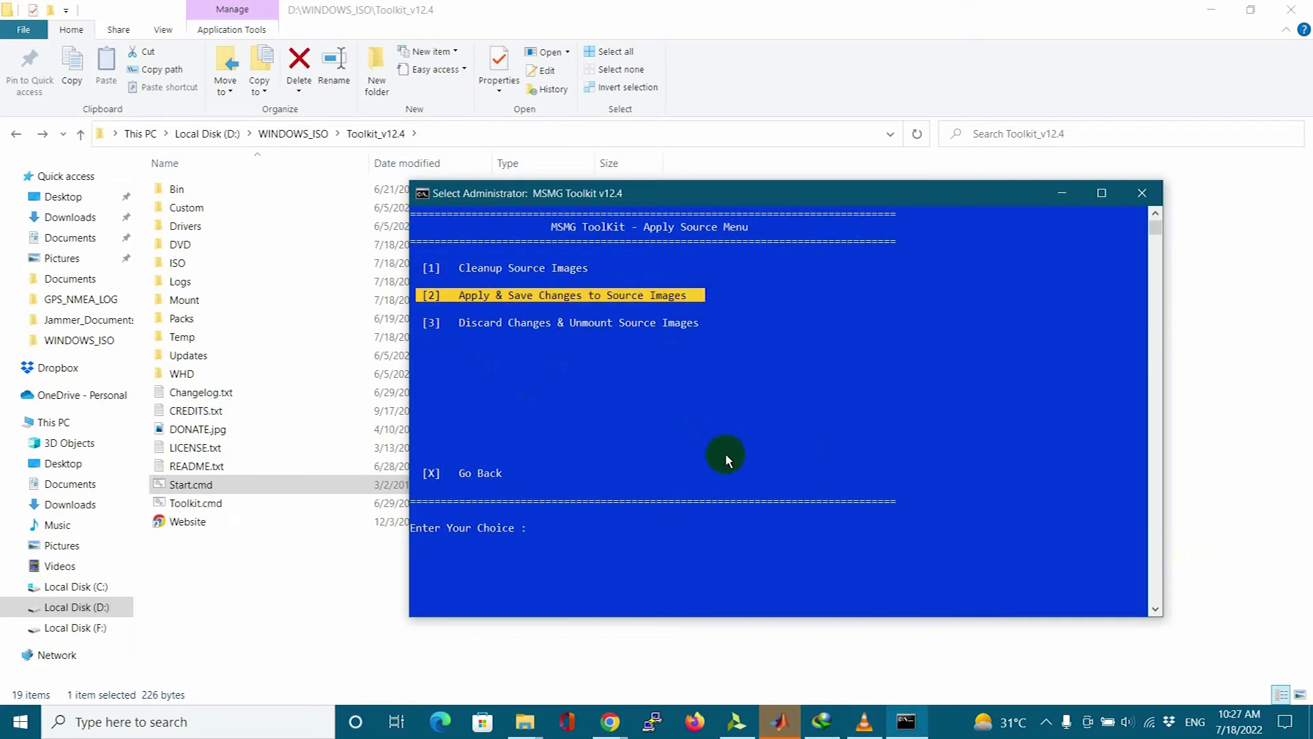
{"action": "left_click", "coordinate": [660, 542]}
{"action": "key", "text": "2"}
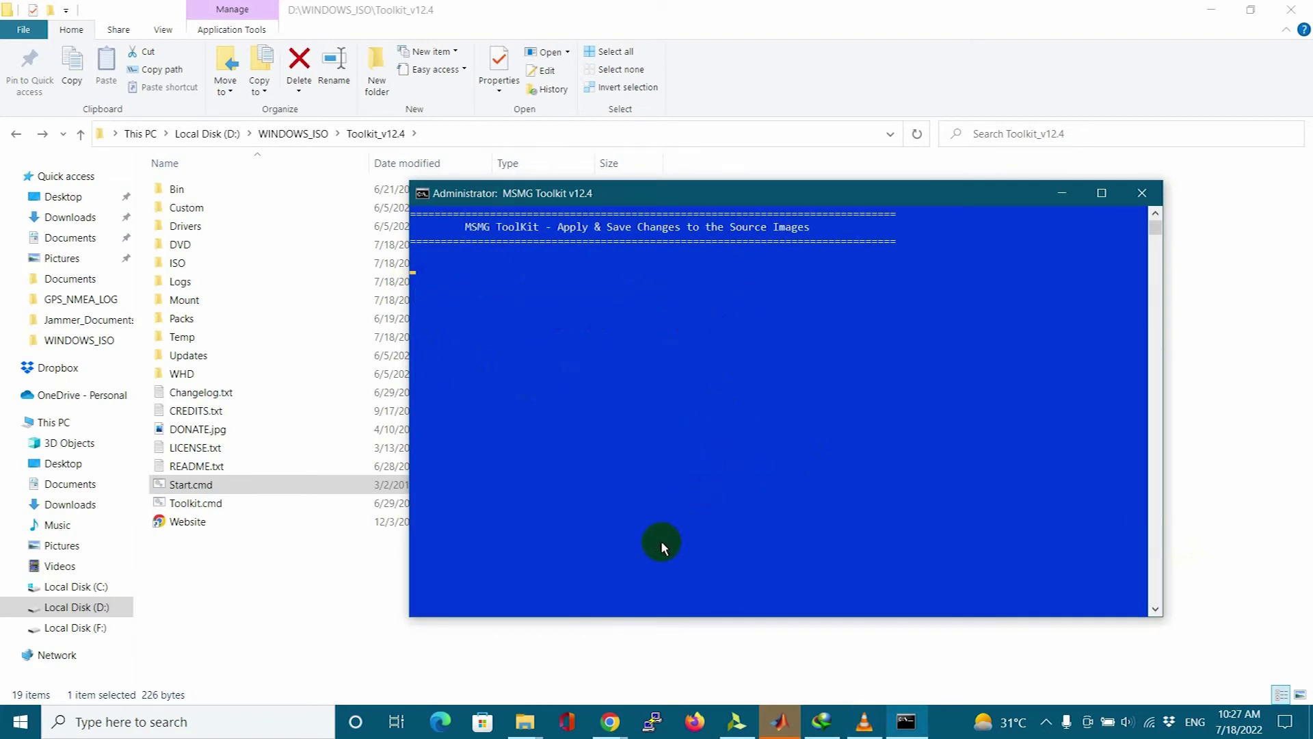
{"action": "key", "text": "y"}
{"action": "key", "text": "y"}
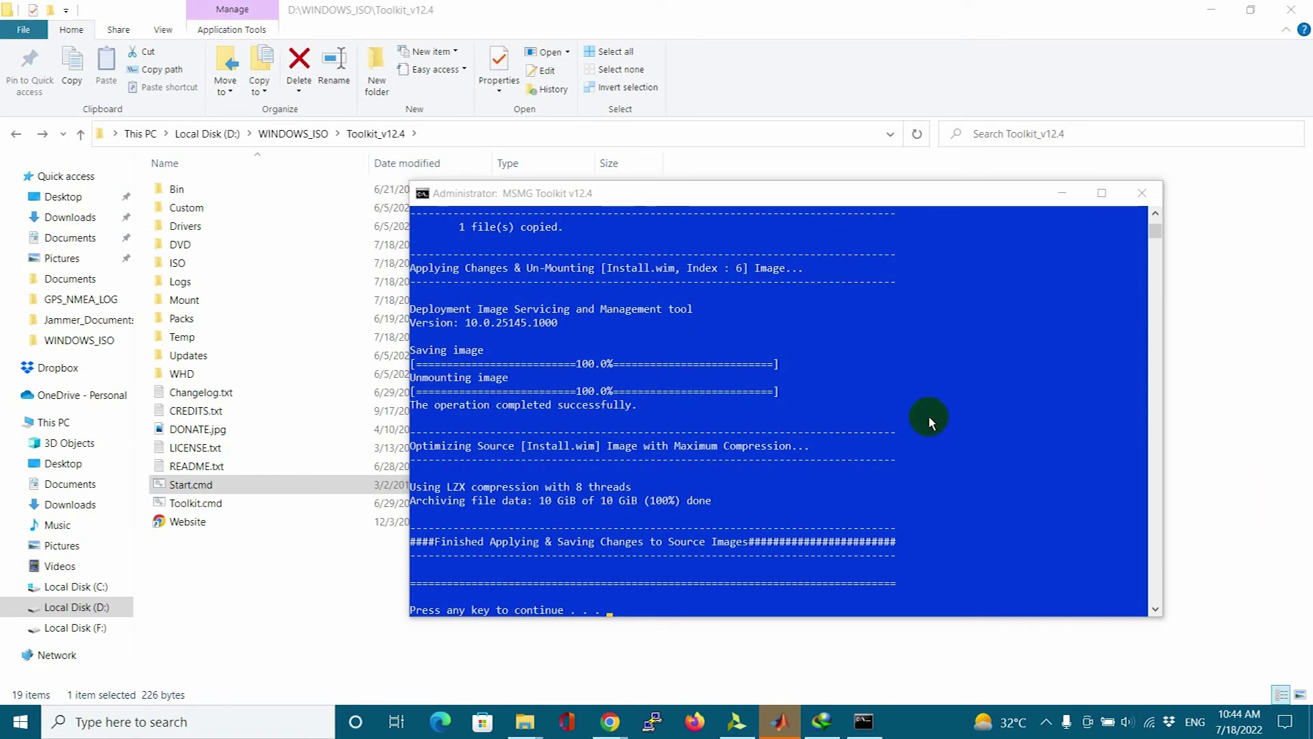
{"action": "left_click", "coordinate": [929, 416]}
Return to the main menu and open the Target output options (choice 6).
{"action": "key", "text": "Return"}
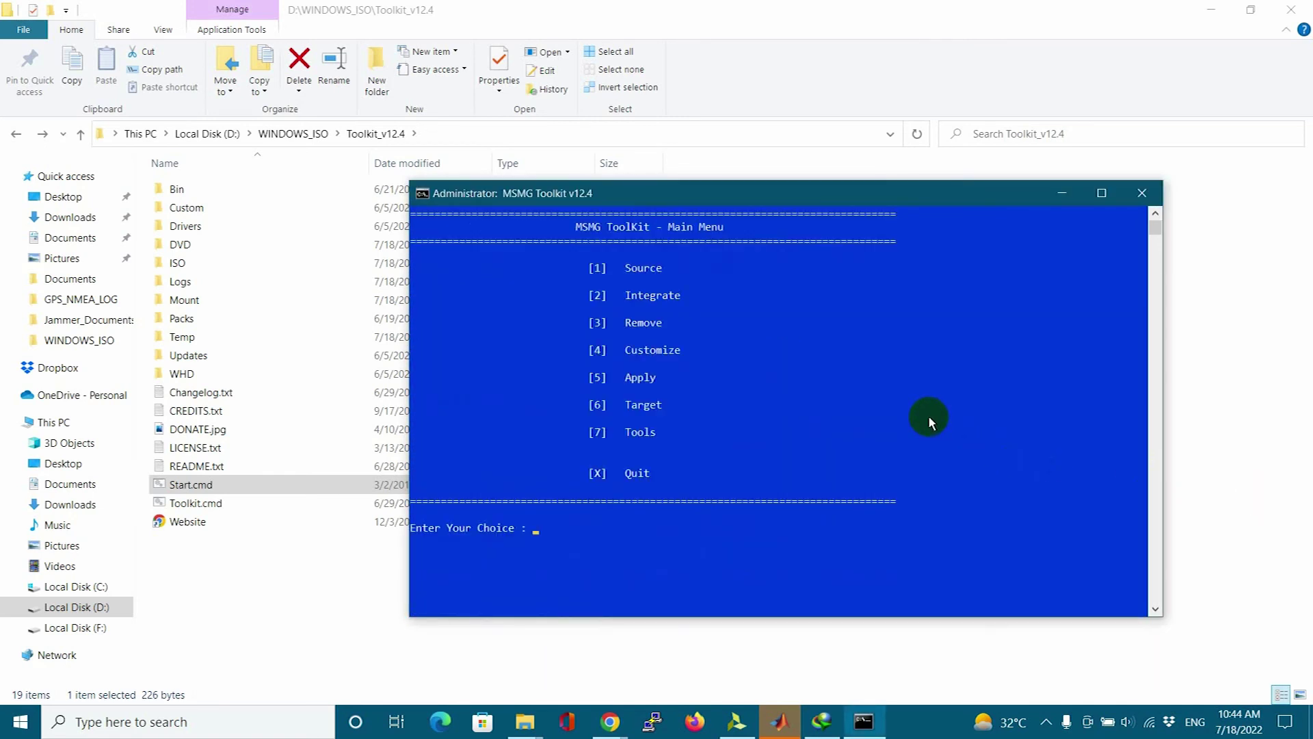
{"action": "left_click_drag", "start_coordinate": [585, 404], "coordinate": [673, 406]}
{"action": "left_click", "coordinate": [569, 543]}
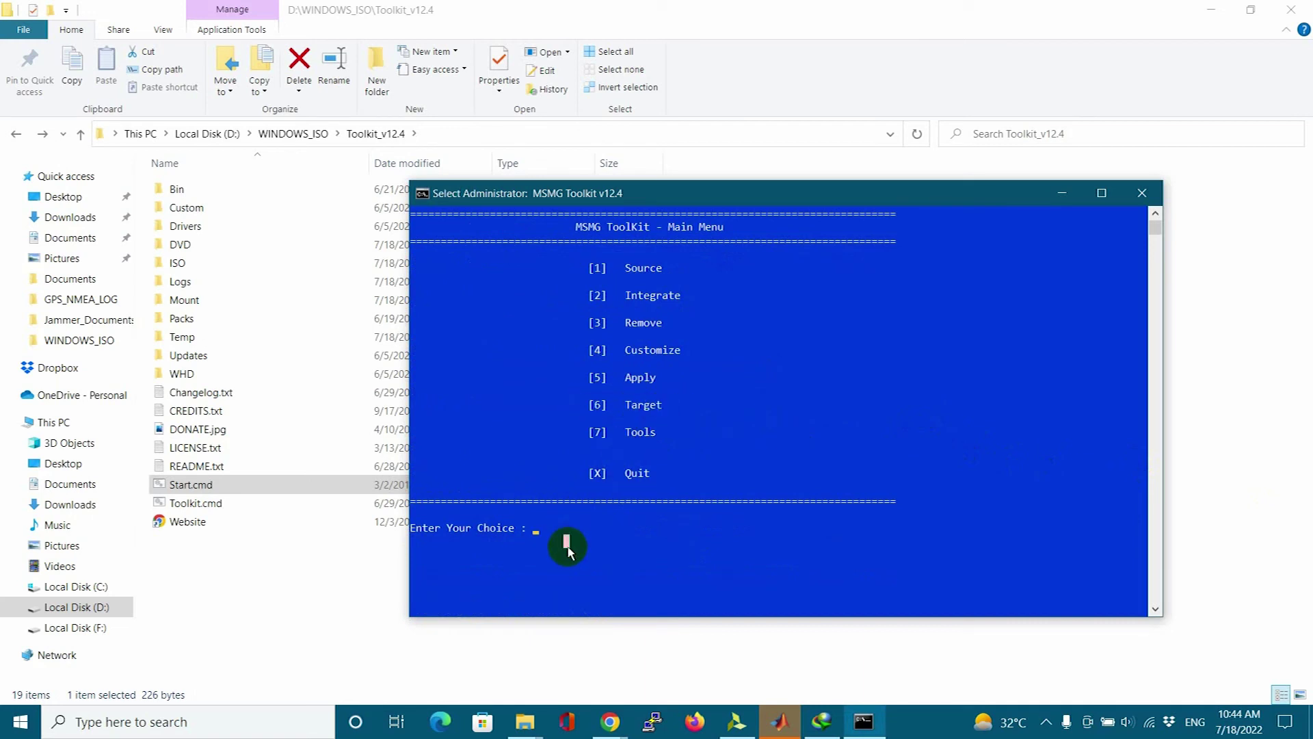
{"action": "left_click", "coordinate": [531, 528]}
{"action": "type", "text": "6"}
{"action": "key", "text": "Return"}
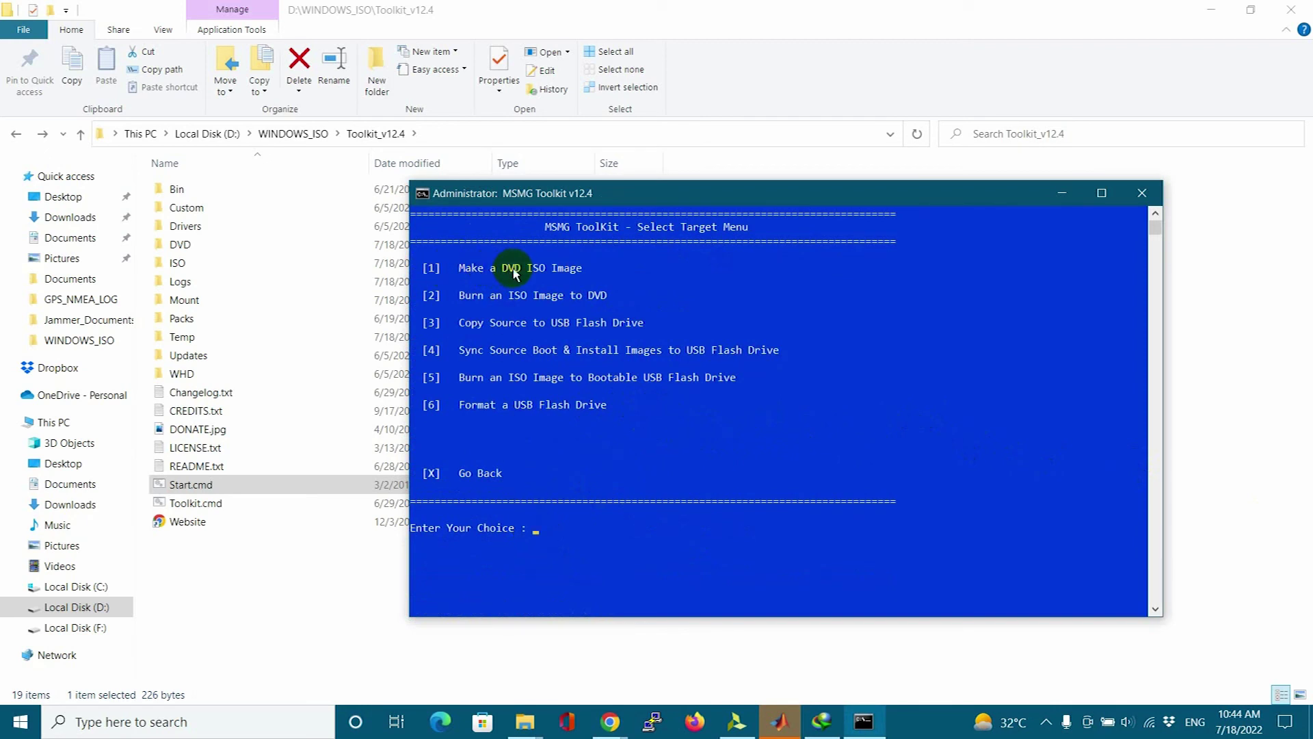
Make a DVD ISO with volume label Windows_With_Drivers and file name Win_W_Drvers.
{"action": "left_click", "coordinate": [547, 532]}
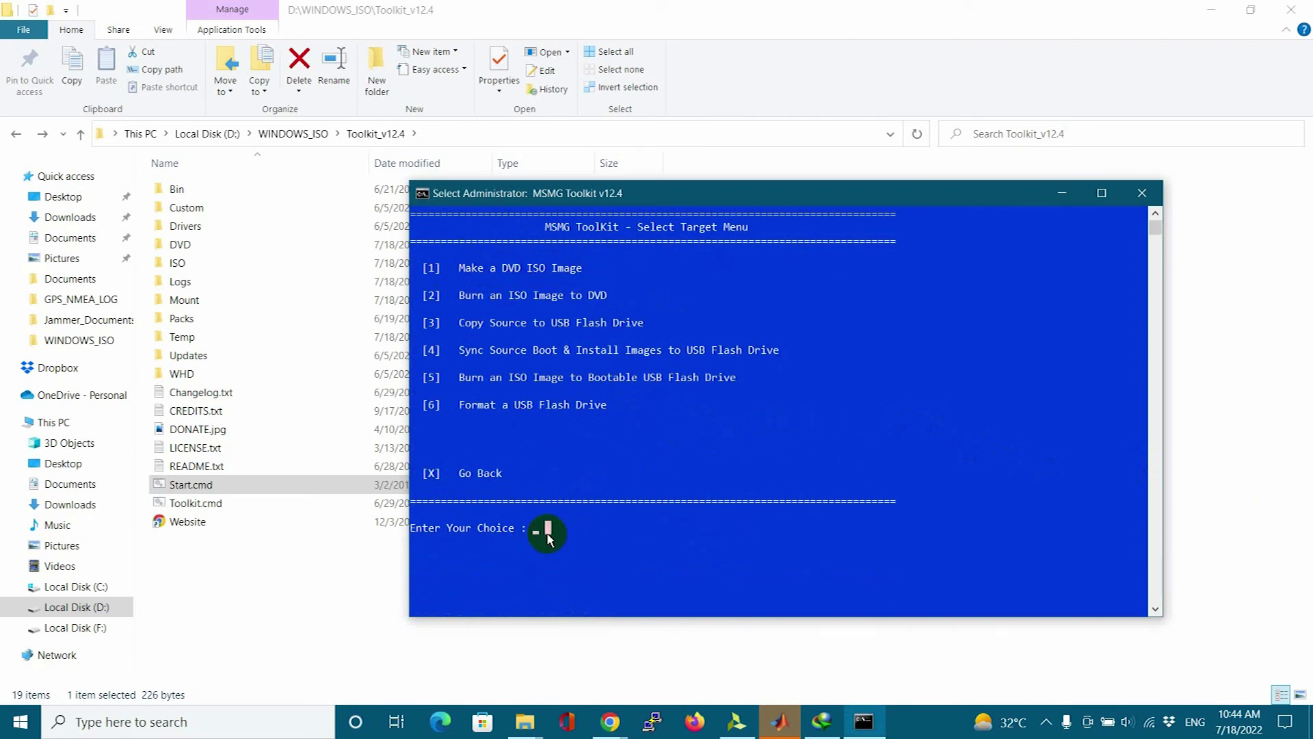
{"action": "left_click_drag", "start_coordinate": [416, 262], "coordinate": [587, 273]}
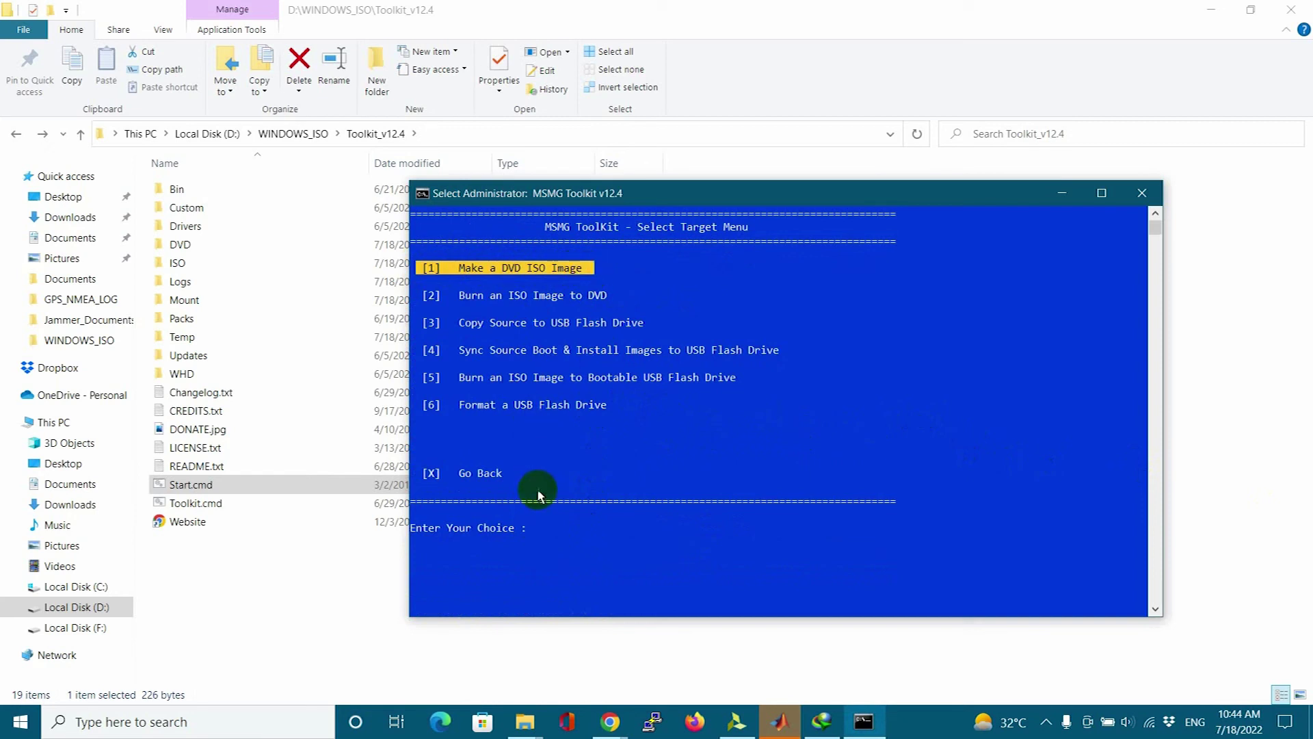
{"action": "left_click", "coordinate": [537, 529]}
{"action": "type", "text": "1"}
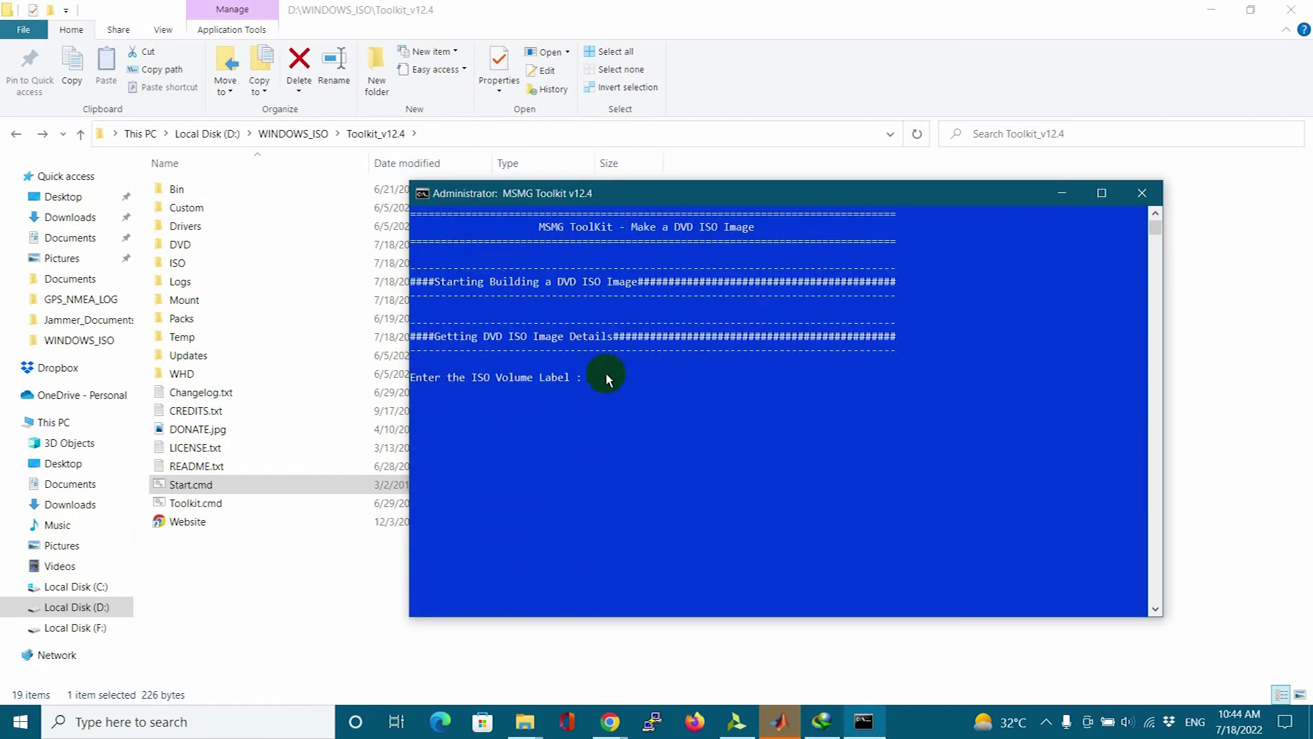
{"action": "type", "text": "Windows_With_Drivers"}
{"action": "key", "text": "Return"}
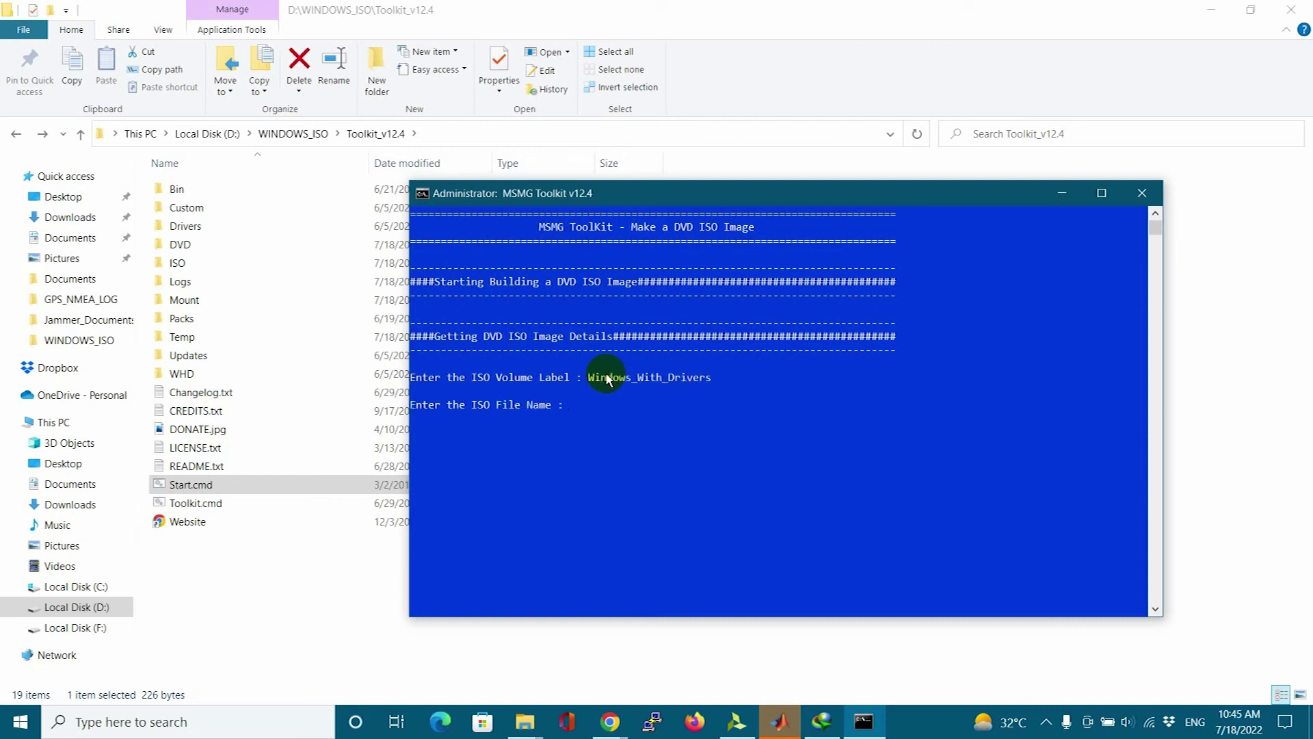
{"action": "type", "text": "Win_W_Drvers"}
{"action": "key", "text": "Return"}
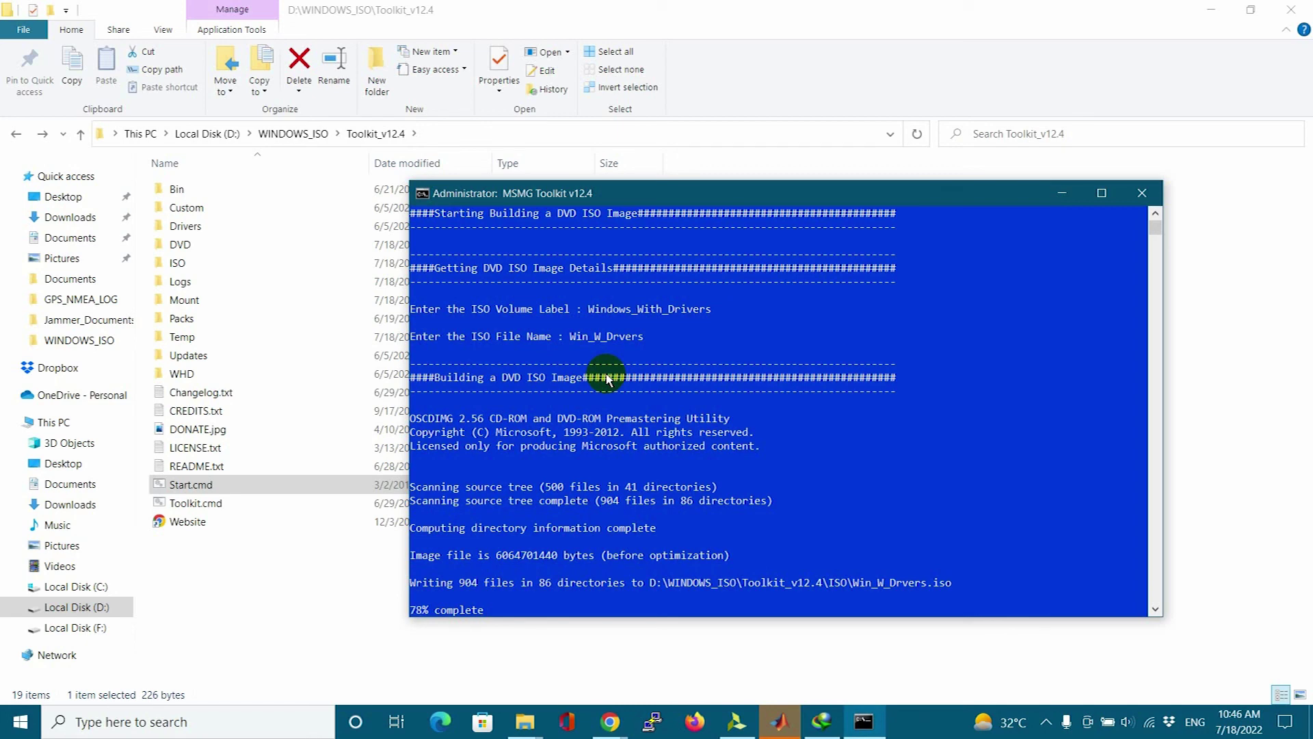
{"action": "key", "text": "Return"}
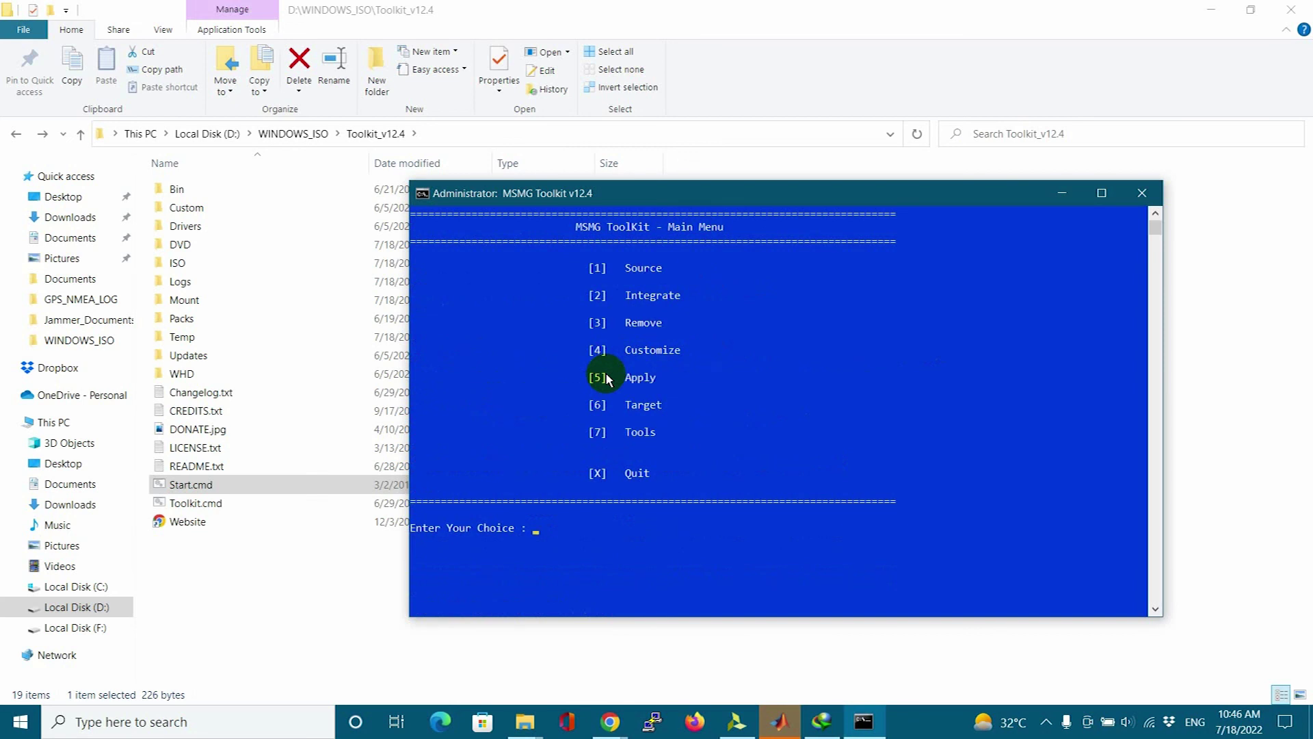
Quit MSMG Toolkit with X and close its console window.
{"action": "type", "text": "X"}
{"action": "key", "text": "Return"}
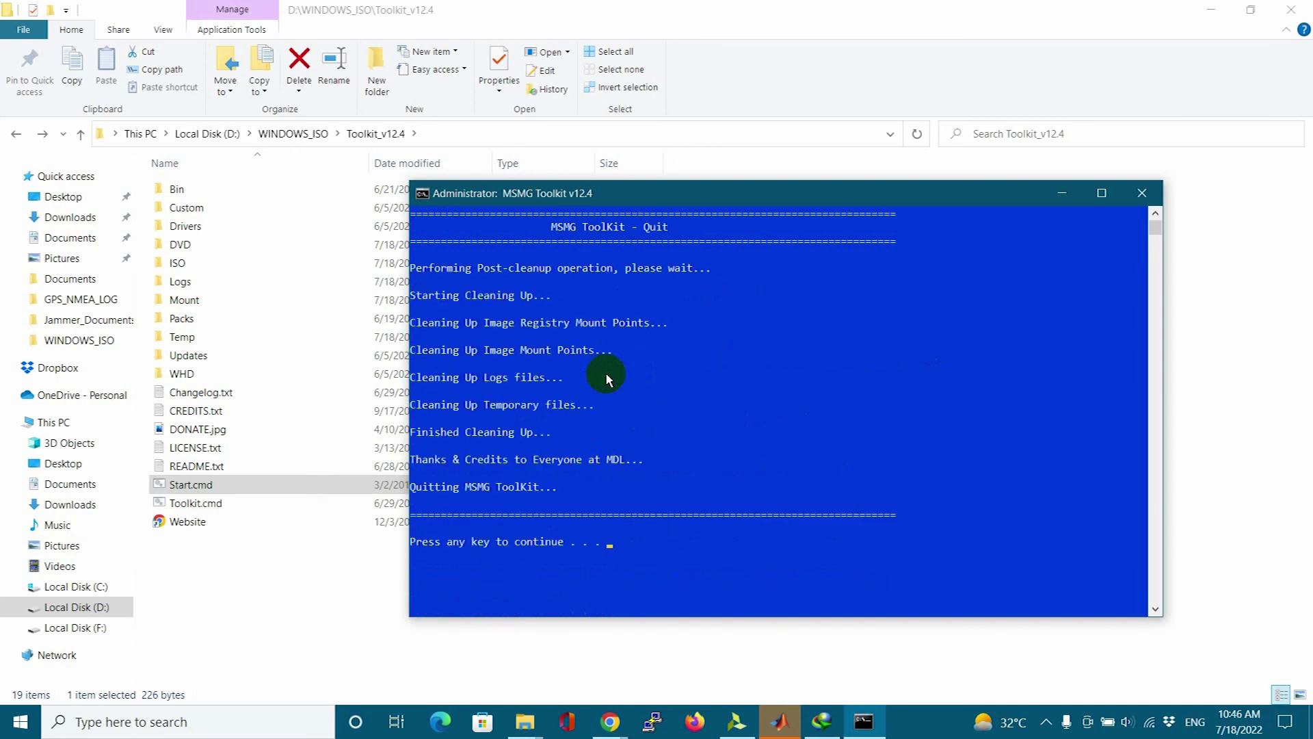
{"action": "key", "text": "Return"}
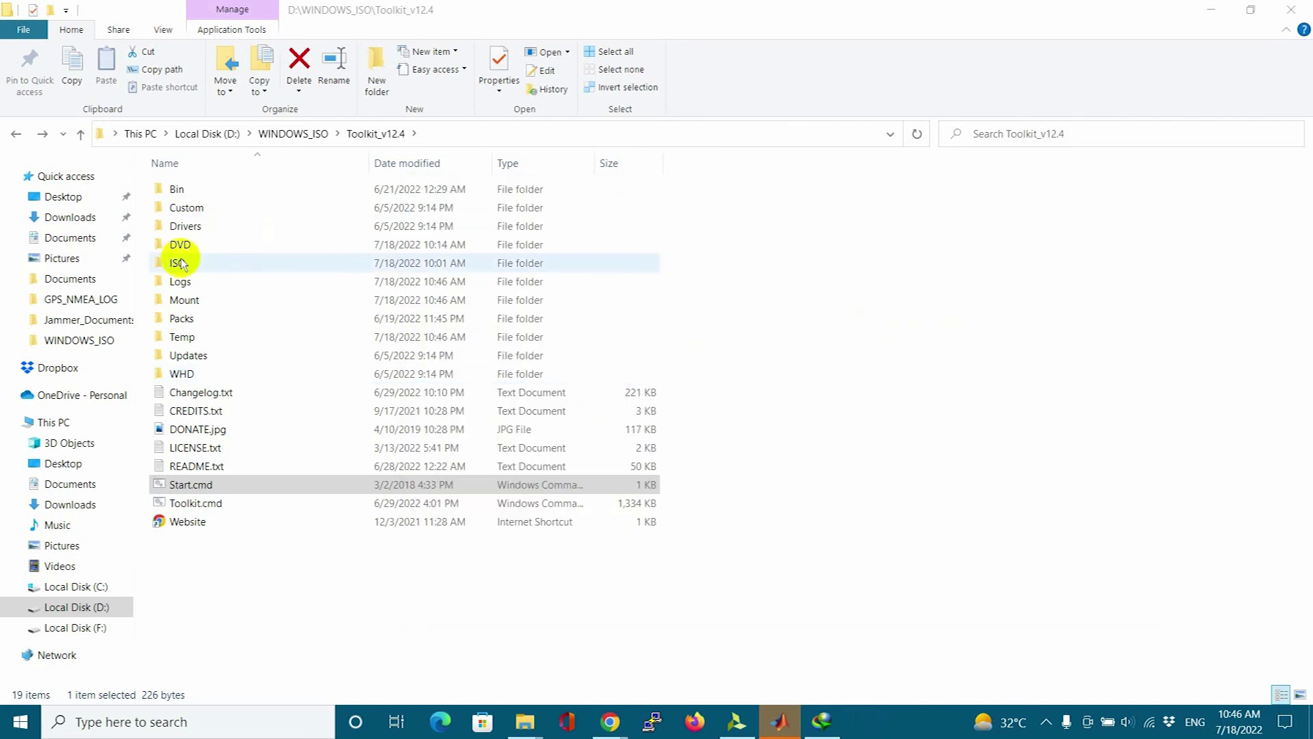
Open the ISO folder and compare Win_W_Drvers.iso (5.63 GB) with the original Win10 ISO.
{"action": "double_click", "coordinate": [186, 263]}
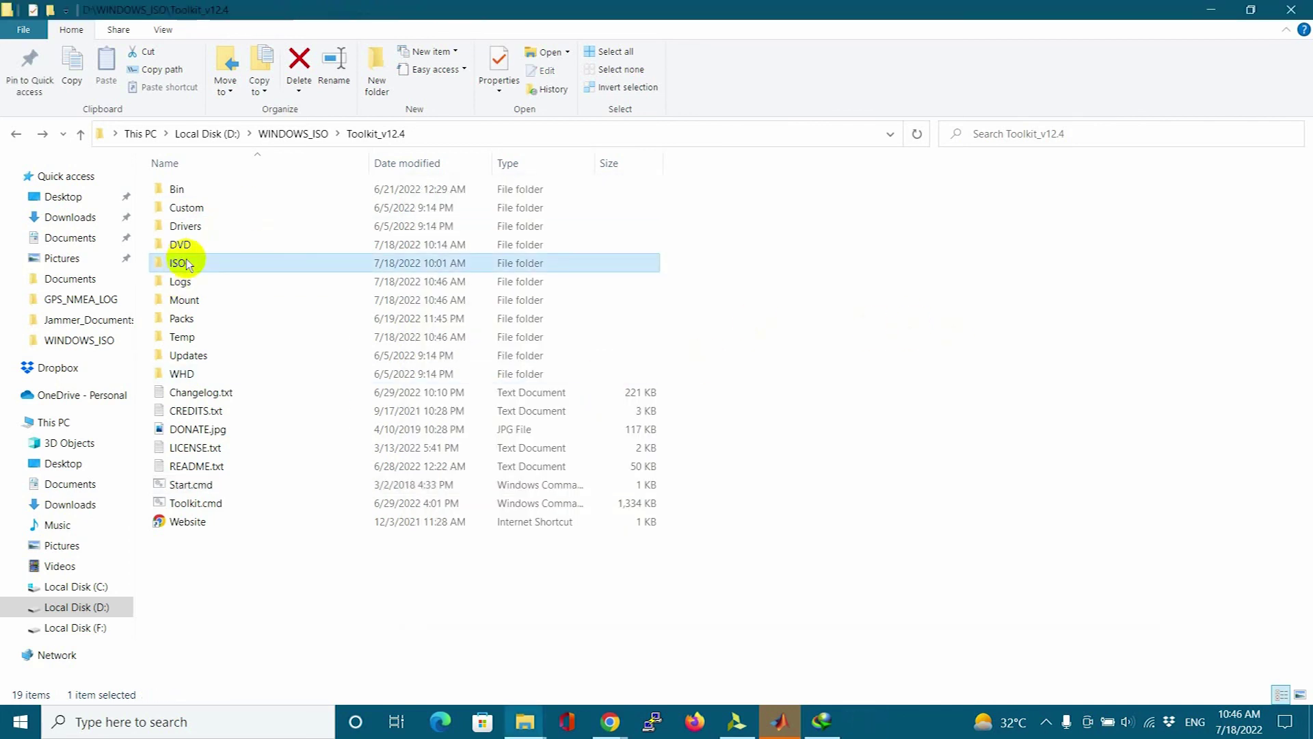
{"action": "left_click", "coordinate": [195, 194]}
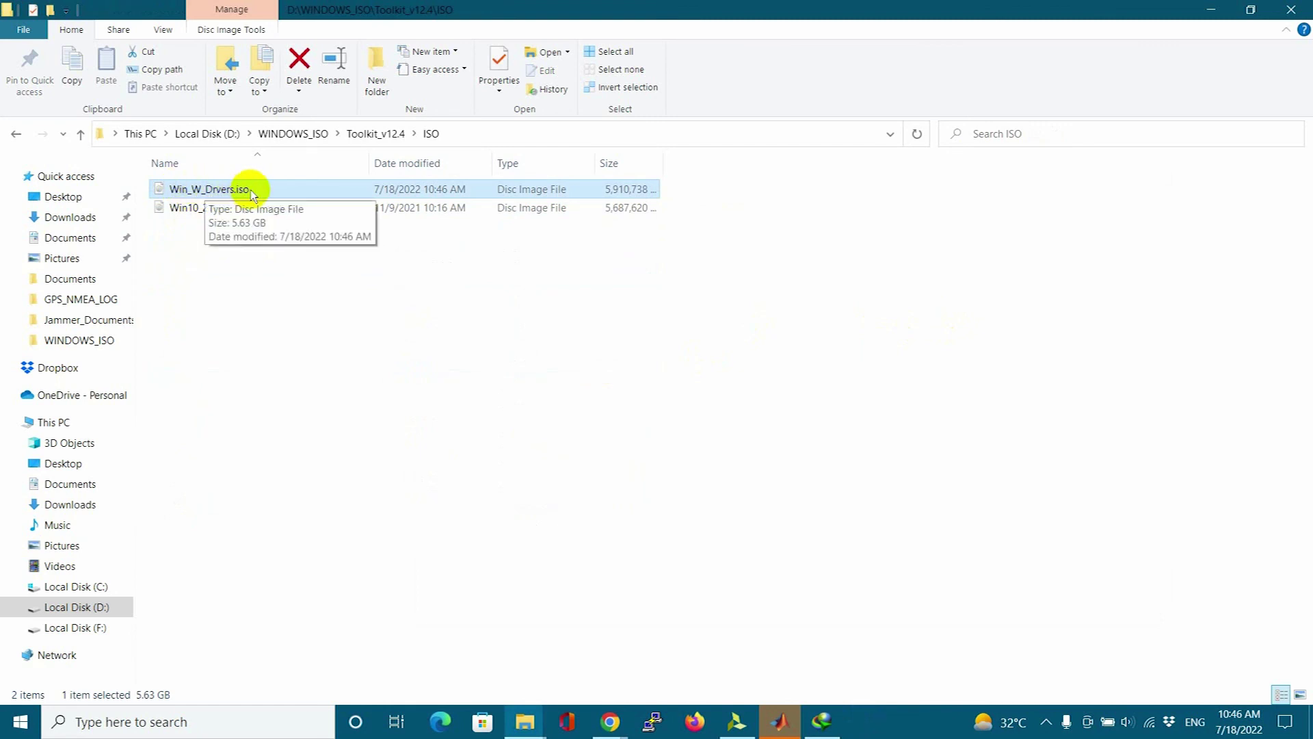
{"action": "left_click", "coordinate": [198, 210]}
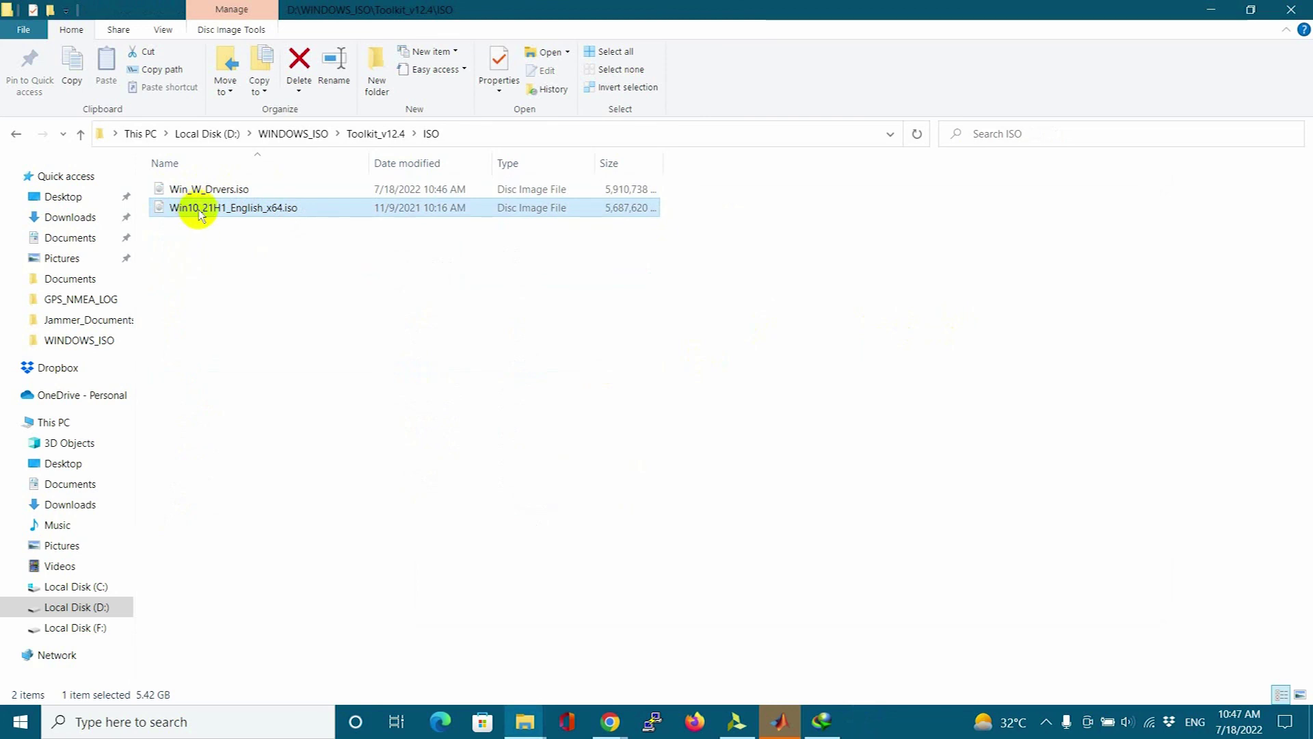